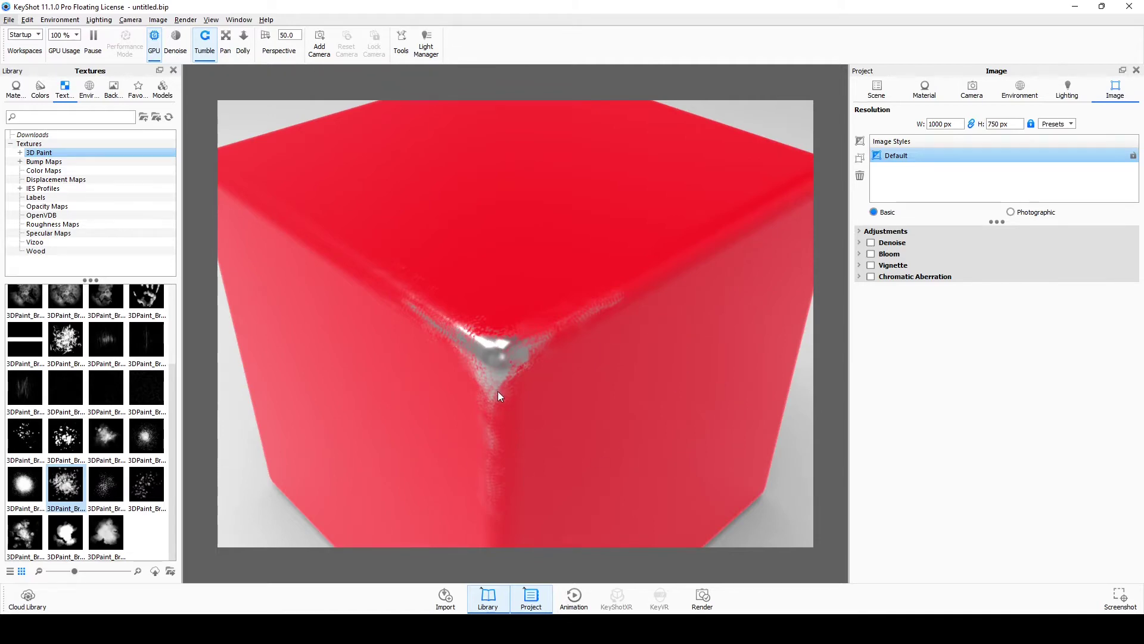
Step: Orbit the camera to view the finished worn red demo cube from above
{"action": "mouse_move", "coordinate": [595, 353]}
{"action": "left_mouse_down"}
{"action": "mouse_move", "coordinate": [595, 395]}
{"action": "mouse_move", "coordinate": [601, 330]}
{"action": "mouse_move", "coordinate": [581, 357]}
{"action": "mouse_move", "coordinate": [593, 351]}
{"action": "left_mouse_up"}
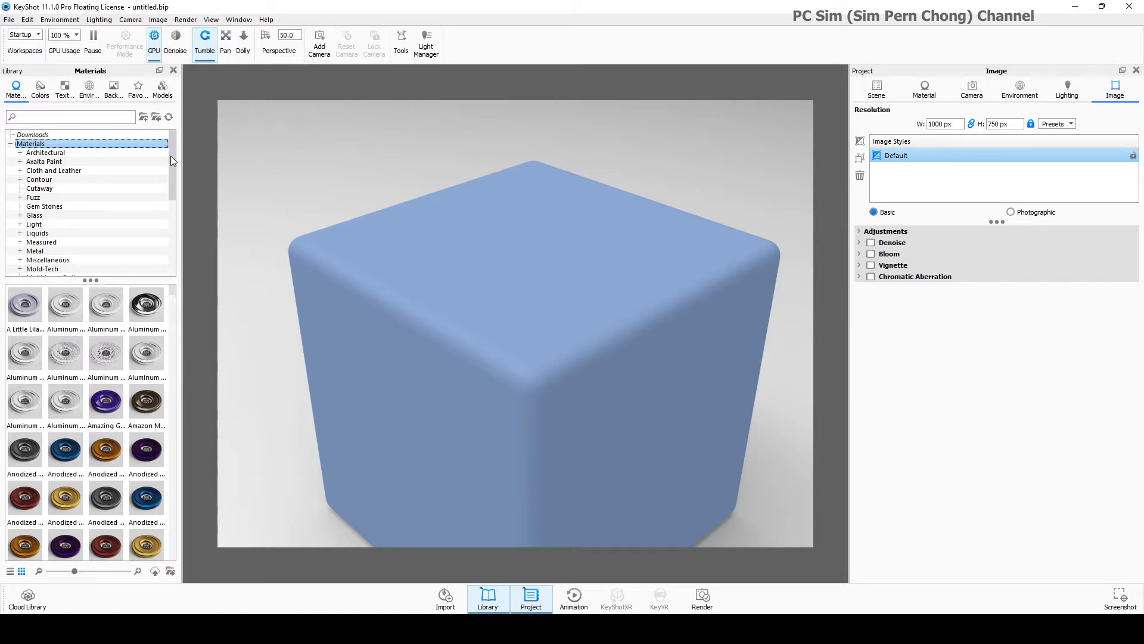
Step: Apply Hard Shiny Plastic Red from the Plastic > Hard materials to the cube
{"action": "left_click_drag", "start_coordinate": [170, 155], "coordinate": [170, 192]}
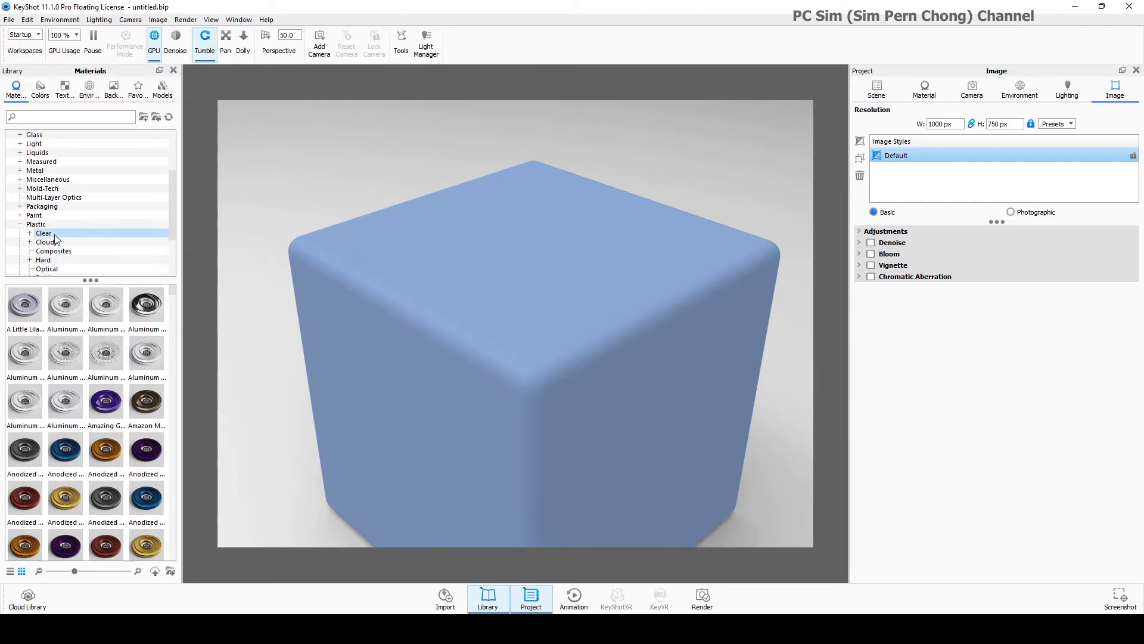
{"action": "left_click", "coordinate": [39, 226]}
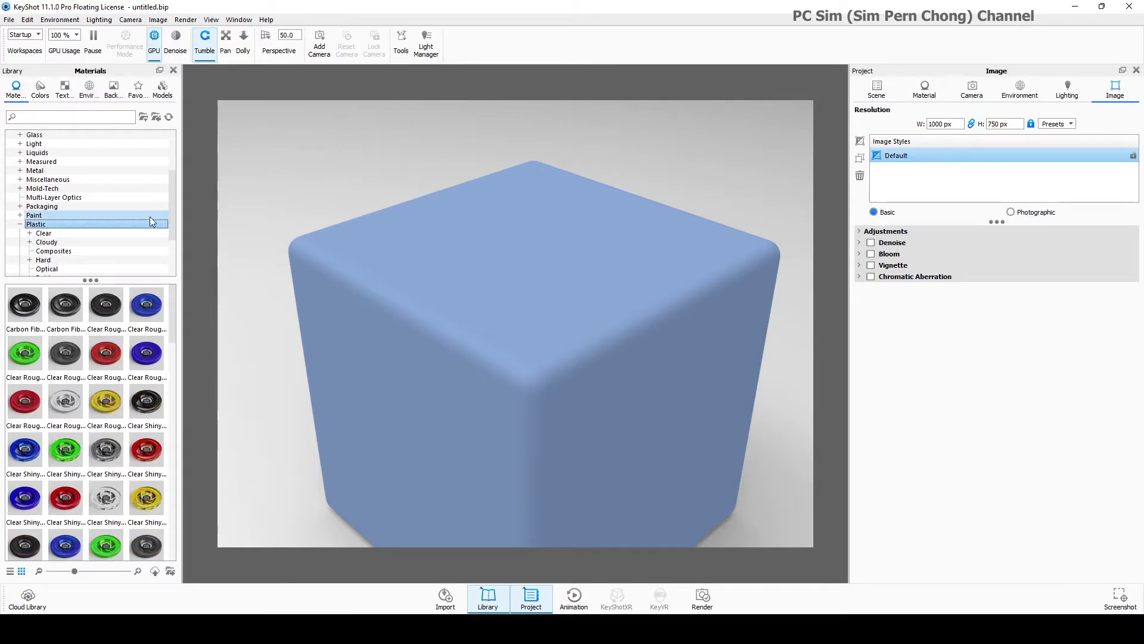
{"action": "left_click", "coordinate": [95, 260]}
{"action": "left_click_drag", "start_coordinate": [105, 401], "coordinate": [433, 385]}
{"action": "left_click_drag", "start_coordinate": [550, 384], "coordinate": [566, 376]}
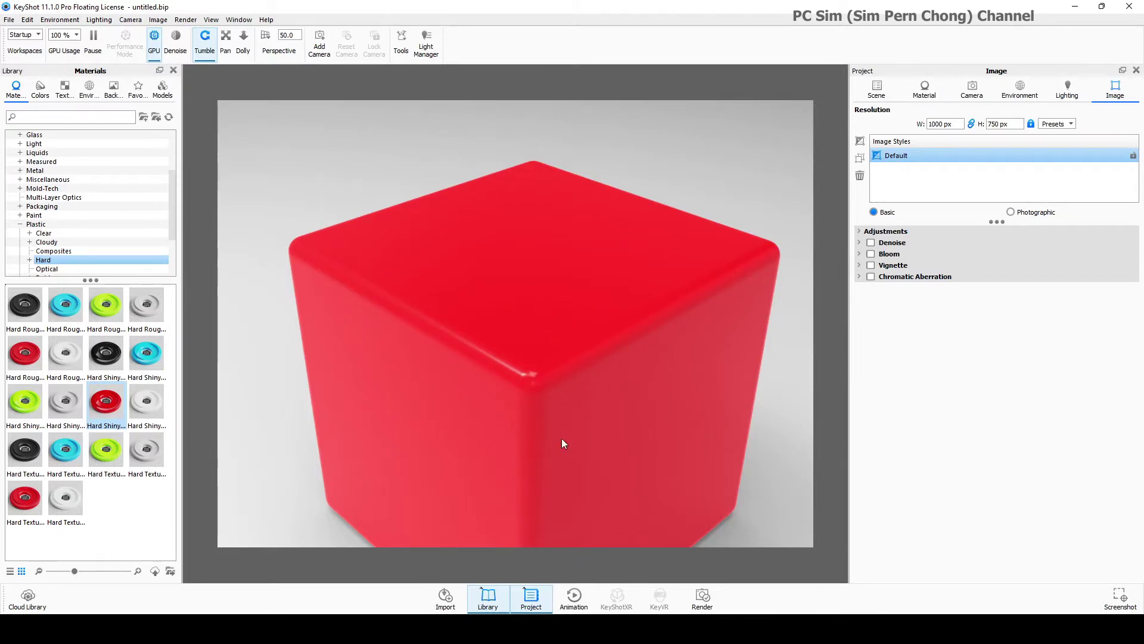
Step: Open the cube material's Material Graph and rearrange the Plastic and Material nodes
{"action": "right_click", "coordinate": [528, 235]}
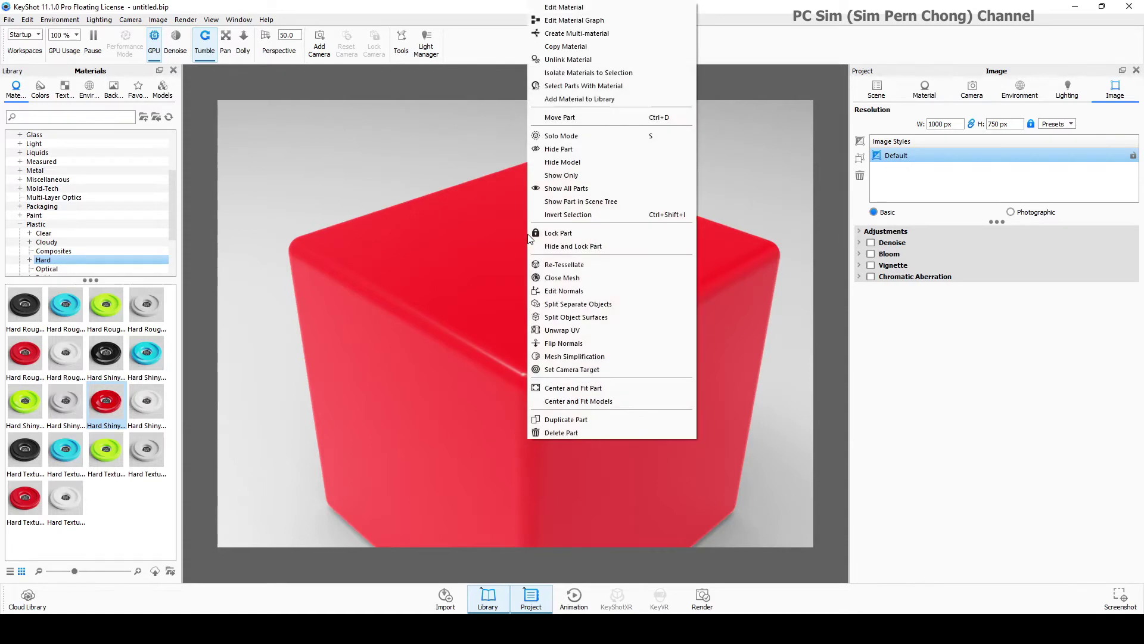
{"action": "left_click", "coordinate": [567, 21]}
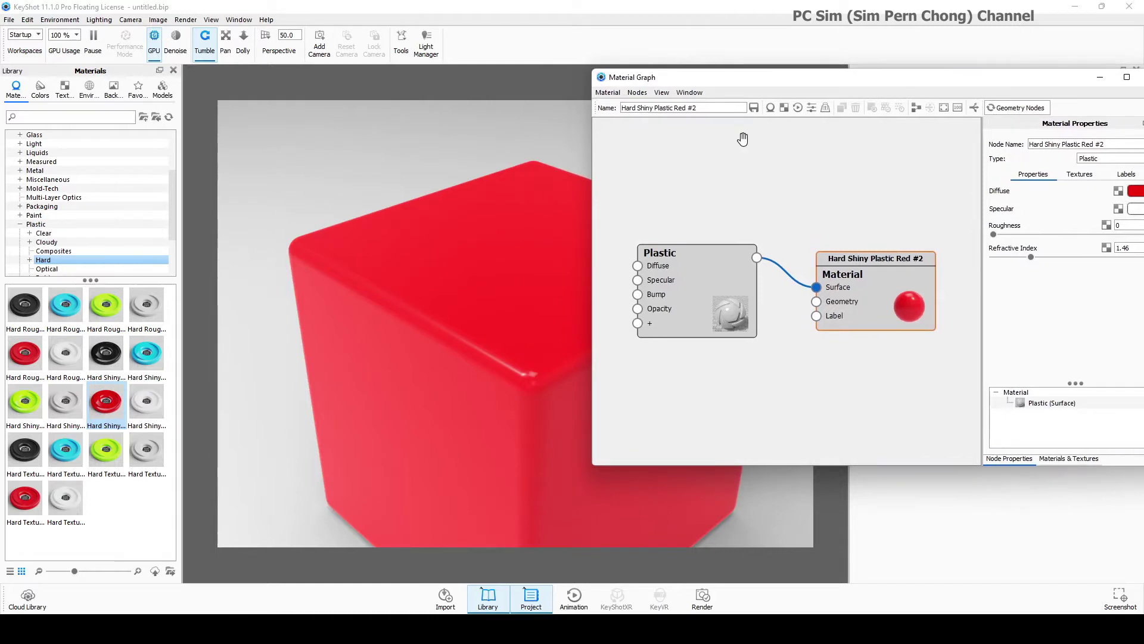
{"action": "left_click_drag", "start_coordinate": [848, 293], "coordinate": [873, 253]}
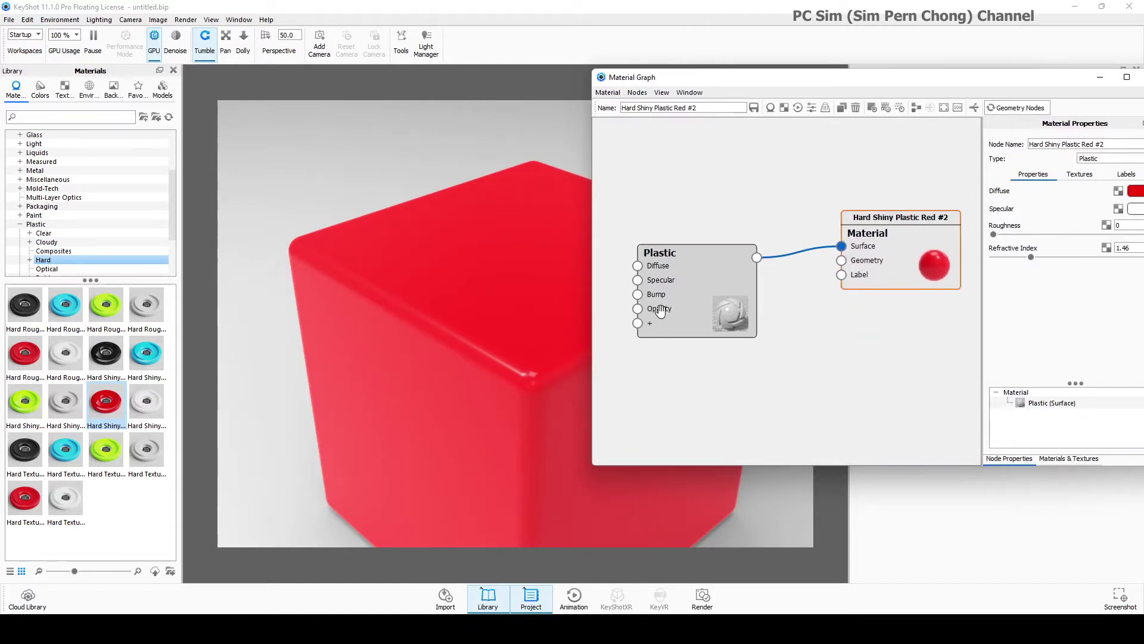
{"action": "left_click_drag", "start_coordinate": [660, 310], "coordinate": [689, 250]}
{"action": "left_click_drag", "start_coordinate": [870, 270], "coordinate": [879, 301]}
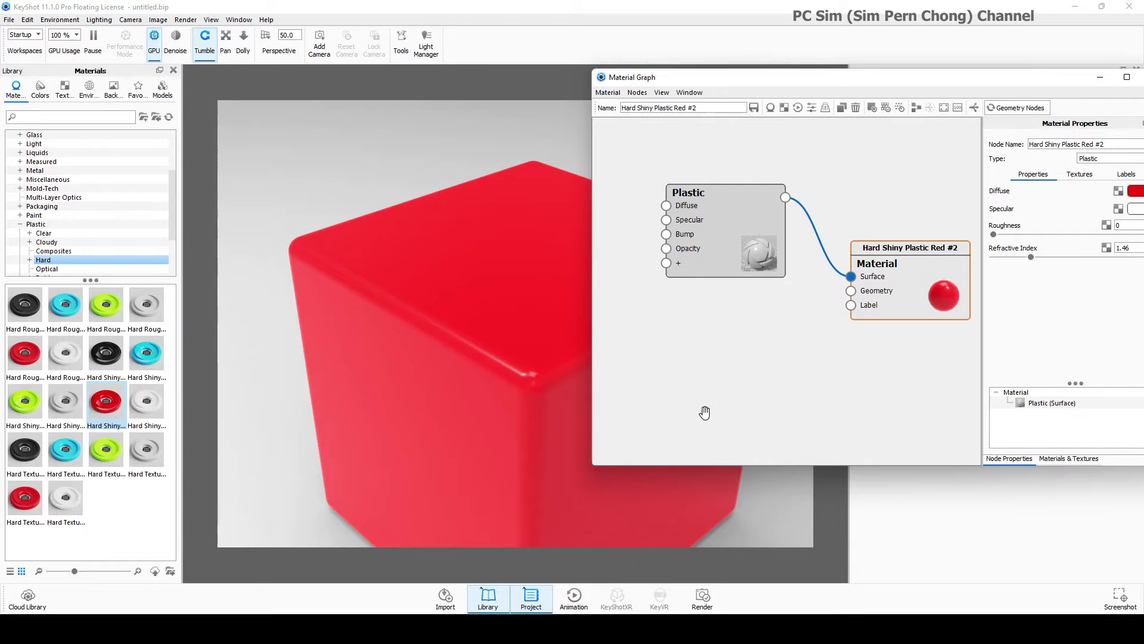
Step: Add a Metal node and connect it to the Material's Label input
{"action": "right_click", "coordinate": [671, 343]}
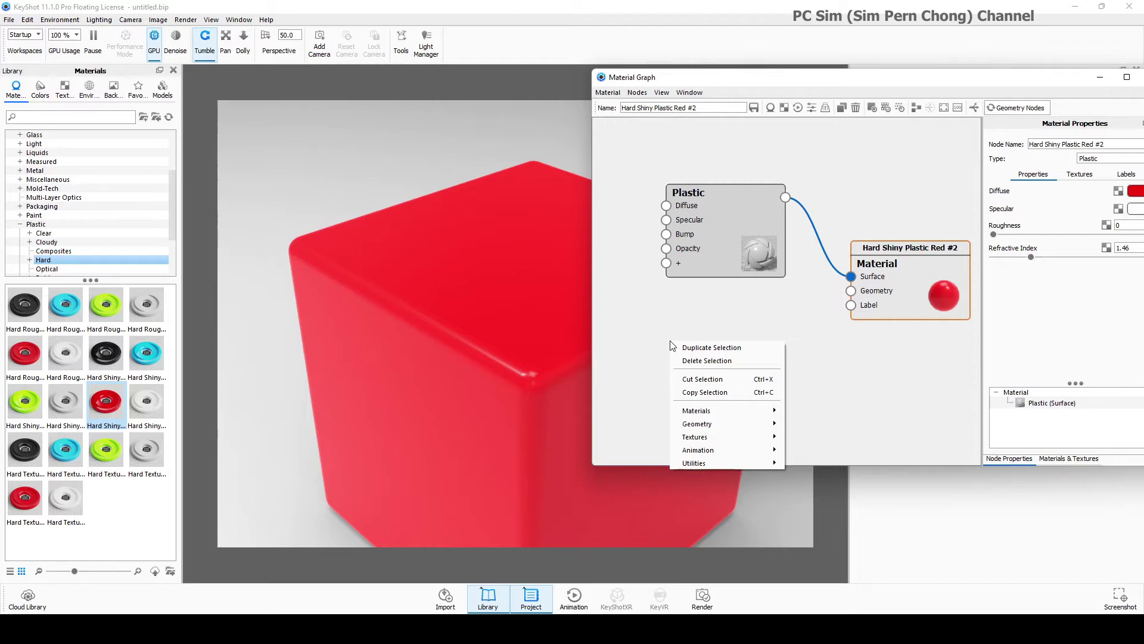
{"action": "mouse_move", "coordinate": [715, 411]}
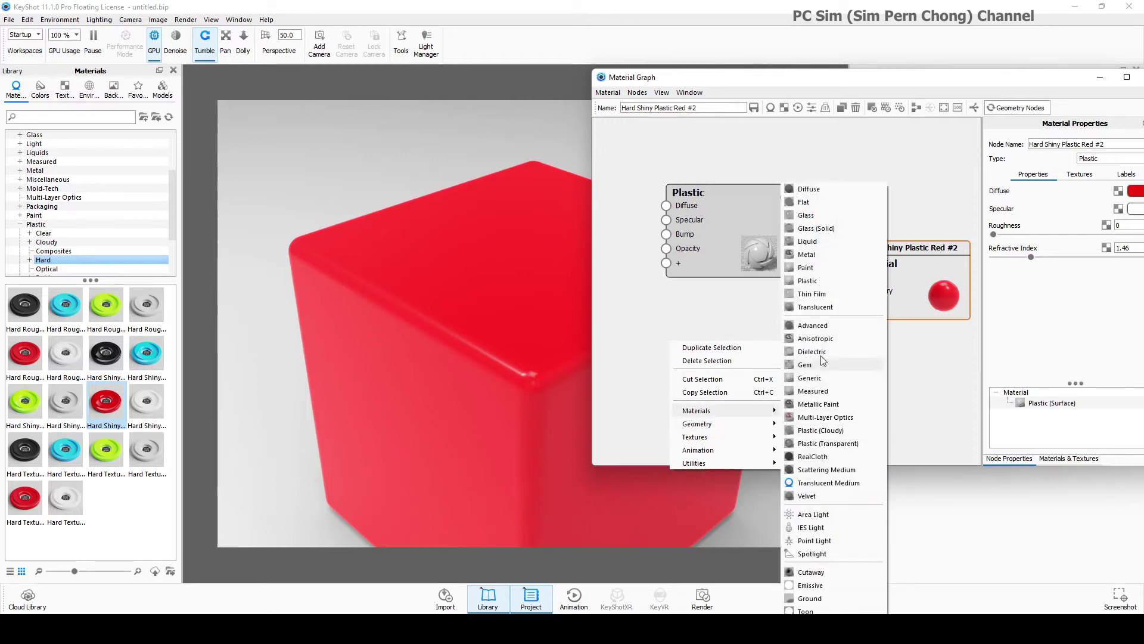
{"action": "left_click", "coordinate": [807, 254]}
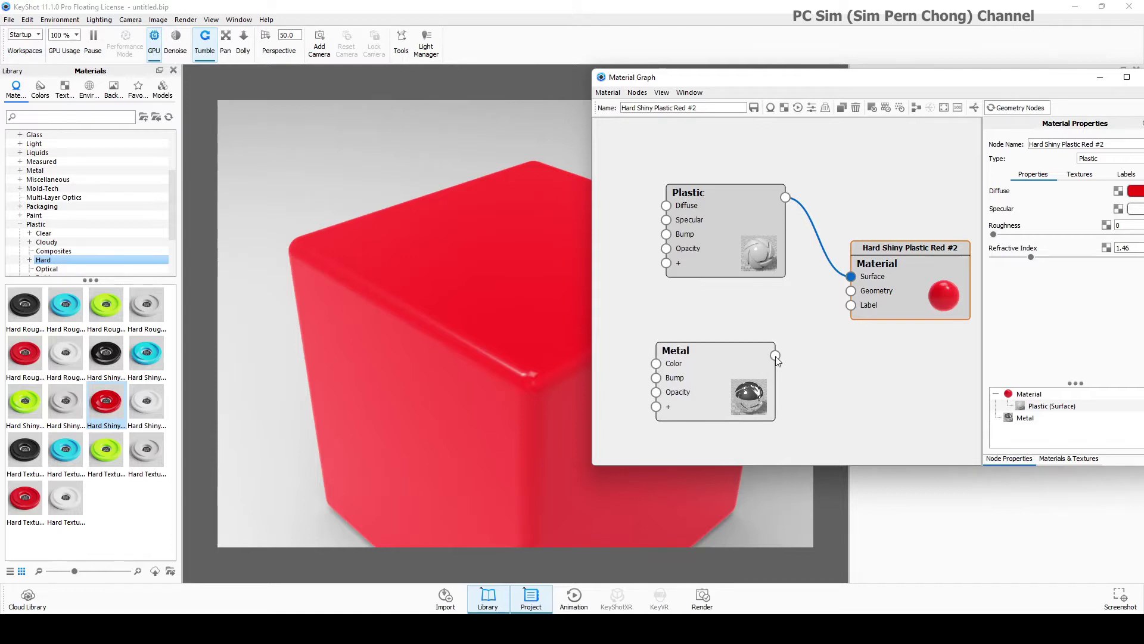
{"action": "left_click_drag", "start_coordinate": [775, 355], "coordinate": [881, 327]}
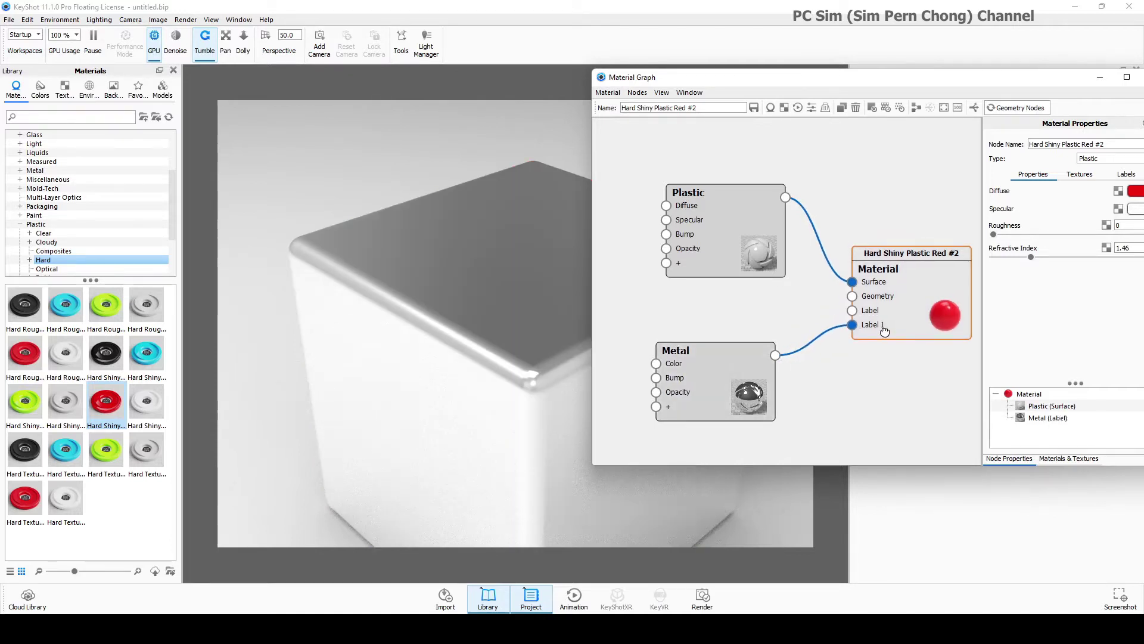
Step: Set the Metal node's colour to #A8A8A8 and its roughness to 0.0249
{"action": "left_click", "coordinate": [714, 380]}
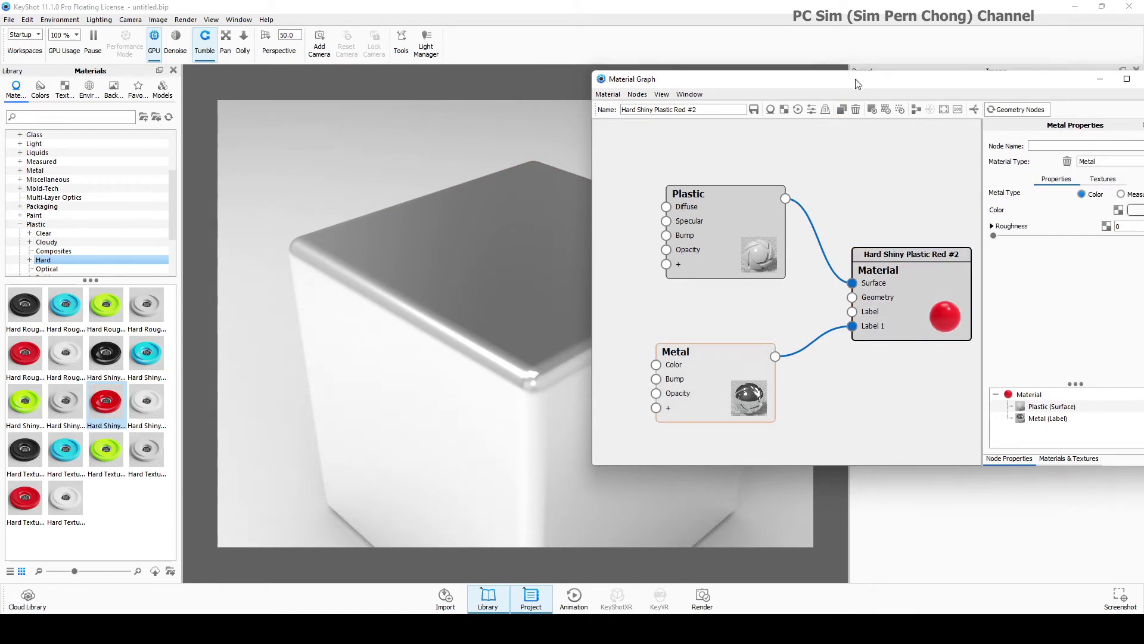
{"action": "left_click_drag", "start_coordinate": [855, 79], "coordinate": [802, 68]}
{"action": "left_click", "coordinate": [1089, 198]}
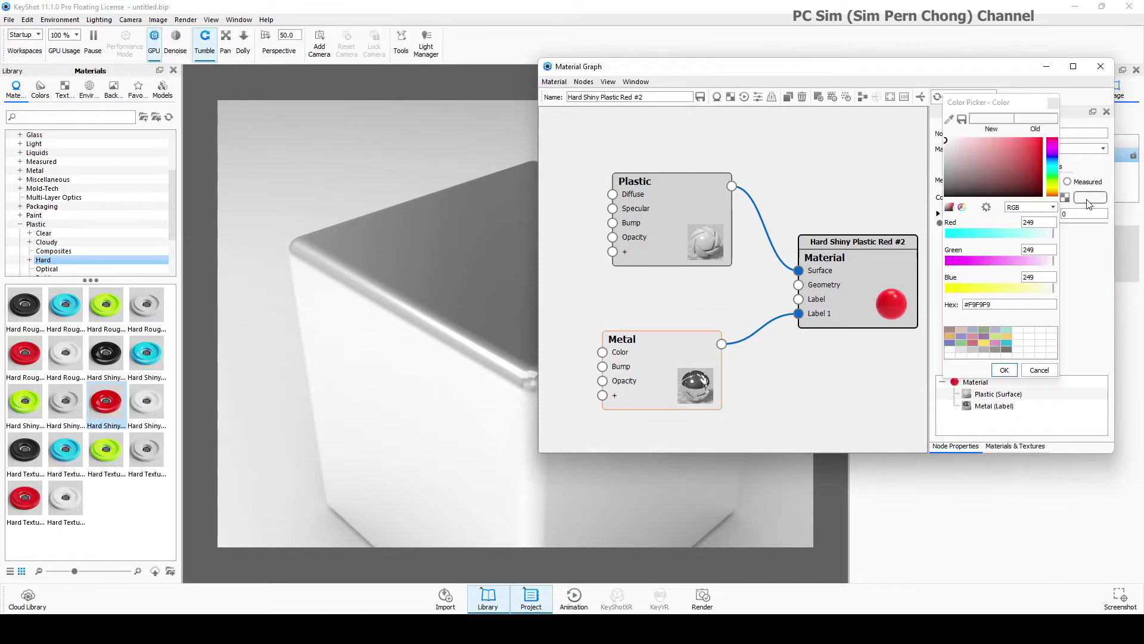
{"action": "left_click_drag", "start_coordinate": [947, 170], "coordinate": [938, 175]}
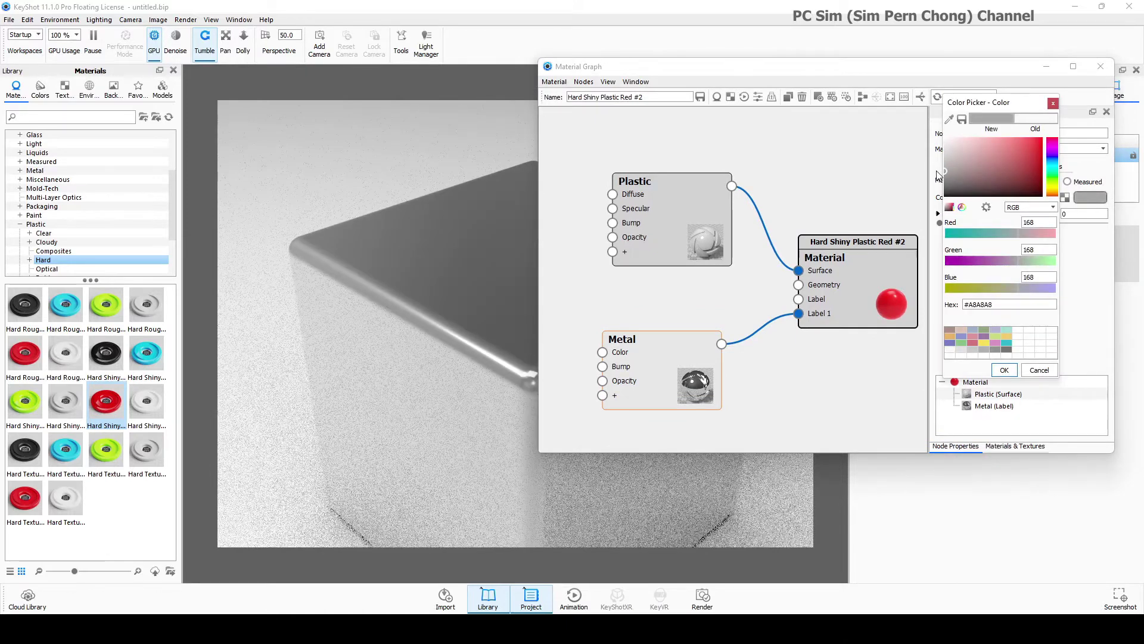
{"action": "left_click", "coordinate": [1004, 370]}
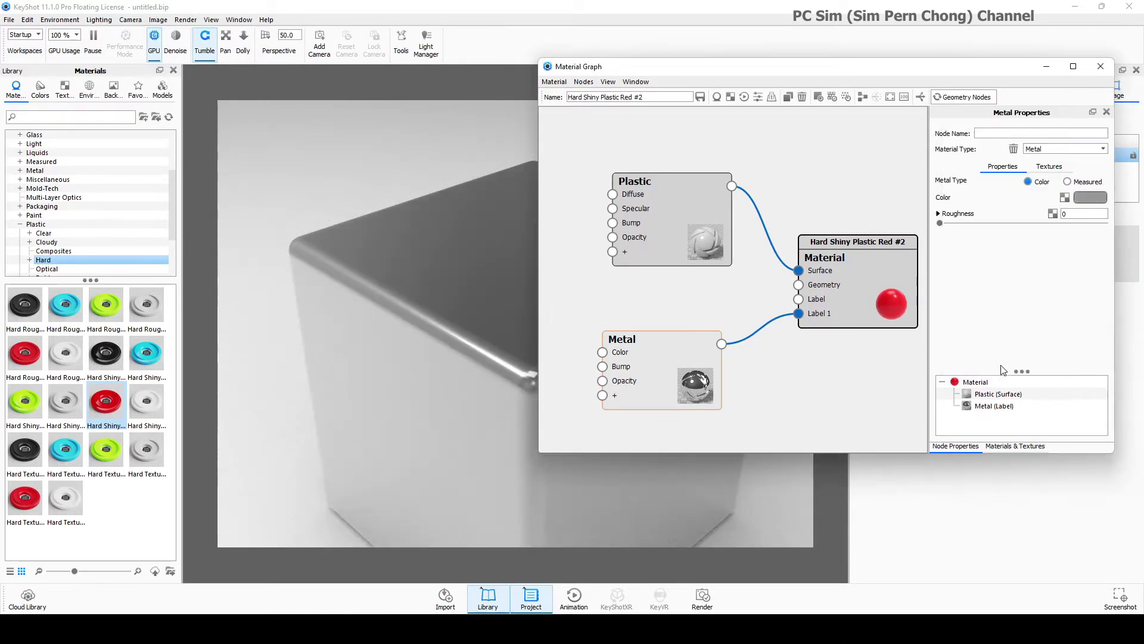
{"action": "left_click", "coordinate": [953, 223]}
{"action": "left_click", "coordinate": [965, 223]}
Step: Tidy the Material output and Metal node positions and reposition the graph window
{"action": "left_click_drag", "start_coordinate": [844, 315], "coordinate": [830, 314]}
{"action": "left_click", "coordinate": [681, 376]}
{"action": "left_click_drag", "start_coordinate": [681, 376], "coordinate": [693, 360]}
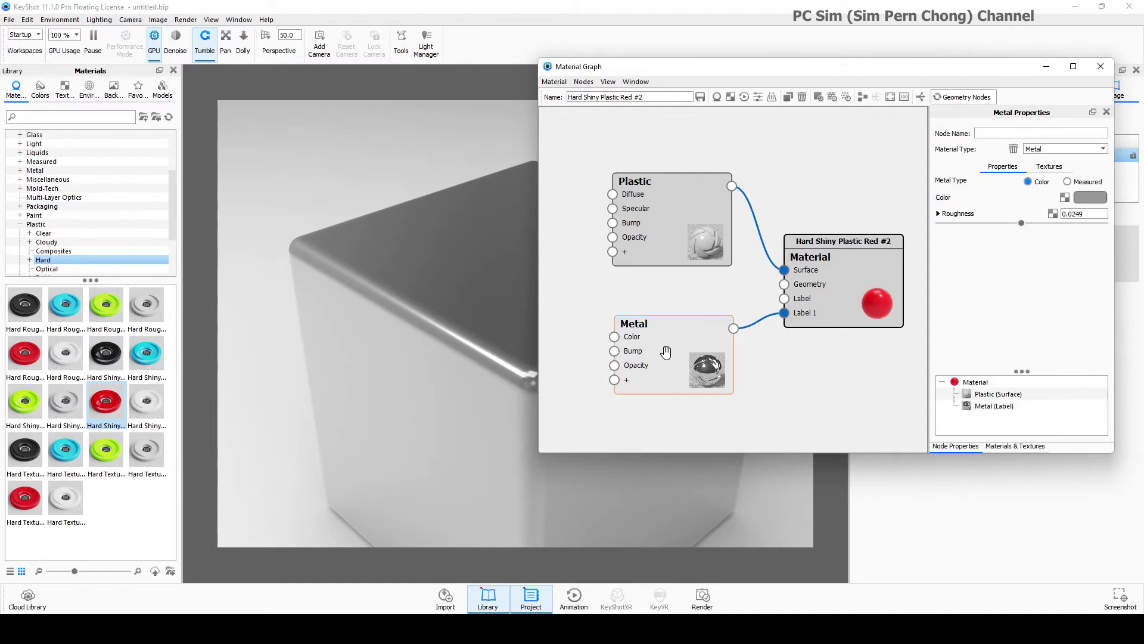
{"action": "left_click_drag", "start_coordinate": [636, 66], "coordinate": [690, 68]}
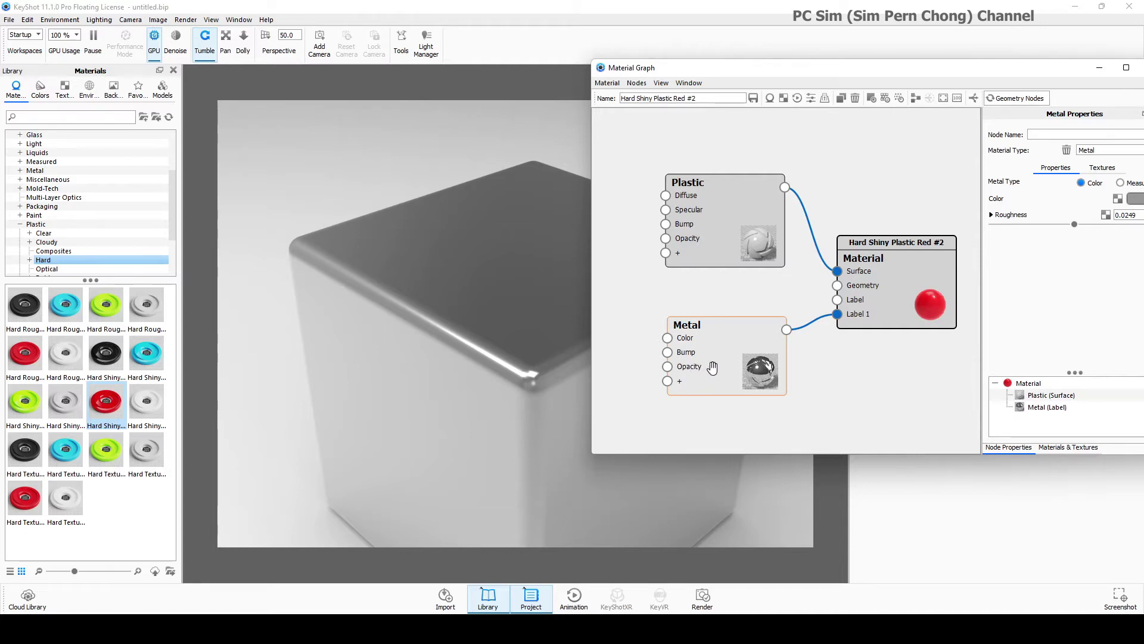
{"action": "left_click_drag", "start_coordinate": [800, 78], "coordinate": [741, 70]}
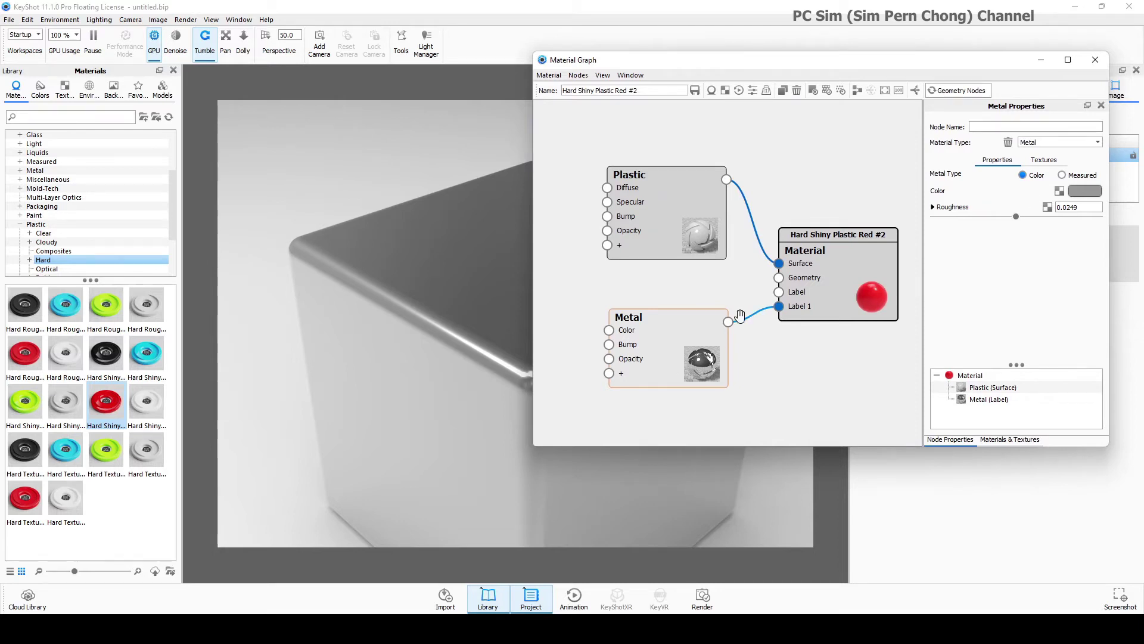
{"action": "left_click_drag", "start_coordinate": [686, 337], "coordinate": [671, 338]}
Step: Add a 3D Paint texture to the Metal node's Opacity slot
{"action": "left_click", "coordinate": [1040, 161]}
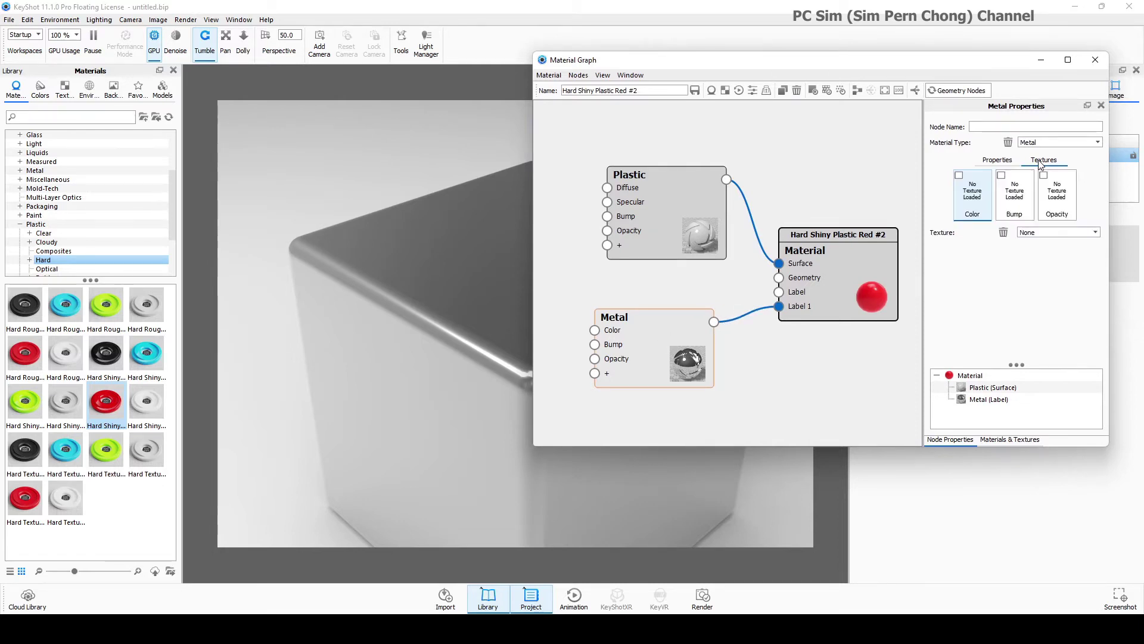
{"action": "right_click", "coordinate": [1060, 204]}
{"action": "mouse_move", "coordinate": [1077, 206]}
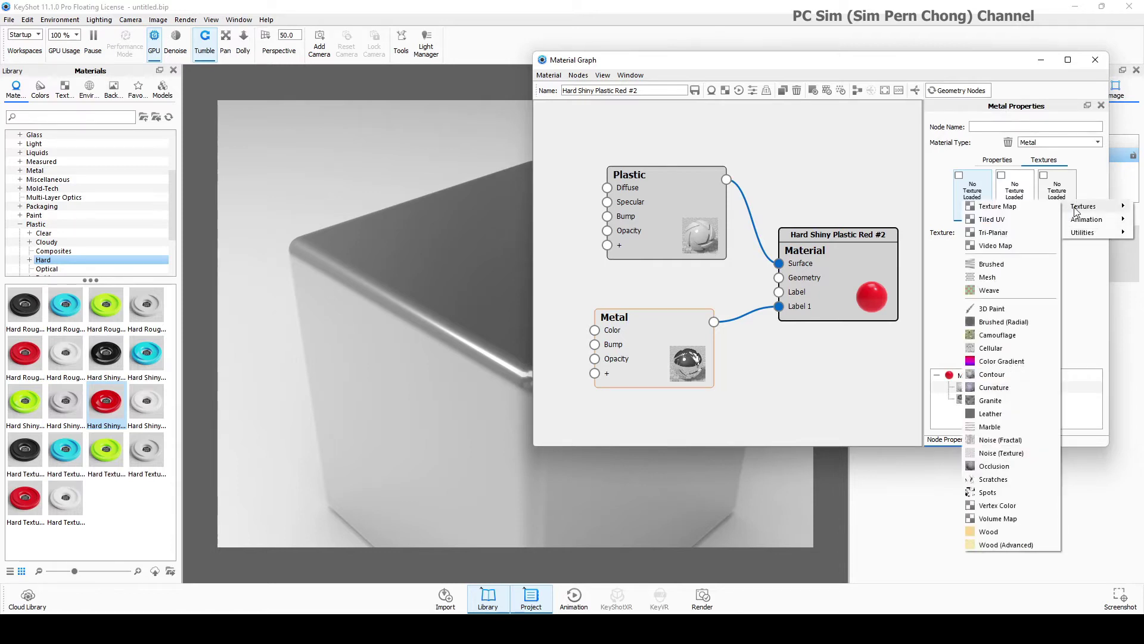
{"action": "left_click", "coordinate": [993, 308]}
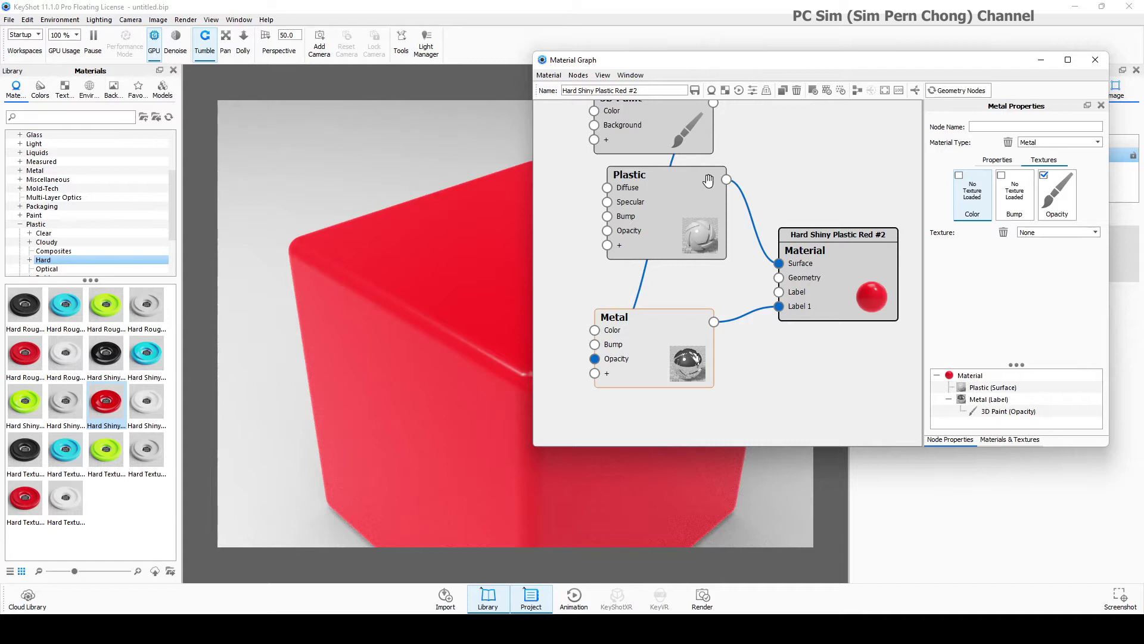
Step: Spread the graph nodes out and place the 3D Paint node left of Metal
{"action": "mouse_move", "coordinate": [680, 137]}
{"action": "left_mouse_down"}
{"action": "mouse_move", "coordinate": [553, 341]}
{"action": "mouse_move", "coordinate": [560, 367]}
{"action": "left_mouse_up"}
{"action": "left_click_drag", "start_coordinate": [804, 292], "coordinate": [857, 292]}
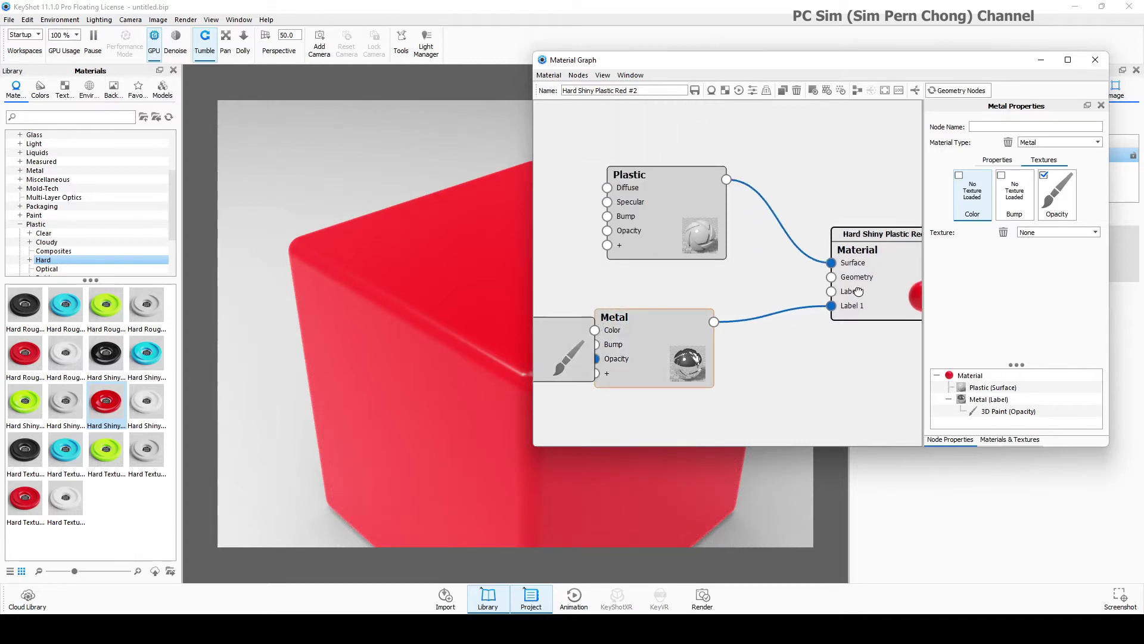
{"action": "left_click_drag", "start_coordinate": [695, 352], "coordinate": [775, 352]}
{"action": "left_click_drag", "start_coordinate": [667, 243], "coordinate": [707, 232]}
{"action": "mouse_move", "coordinate": [576, 352]}
{"action": "left_mouse_down"}
{"action": "mouse_move", "coordinate": [630, 322]}
{"action": "mouse_move", "coordinate": [626, 384]}
{"action": "left_mouse_up"}
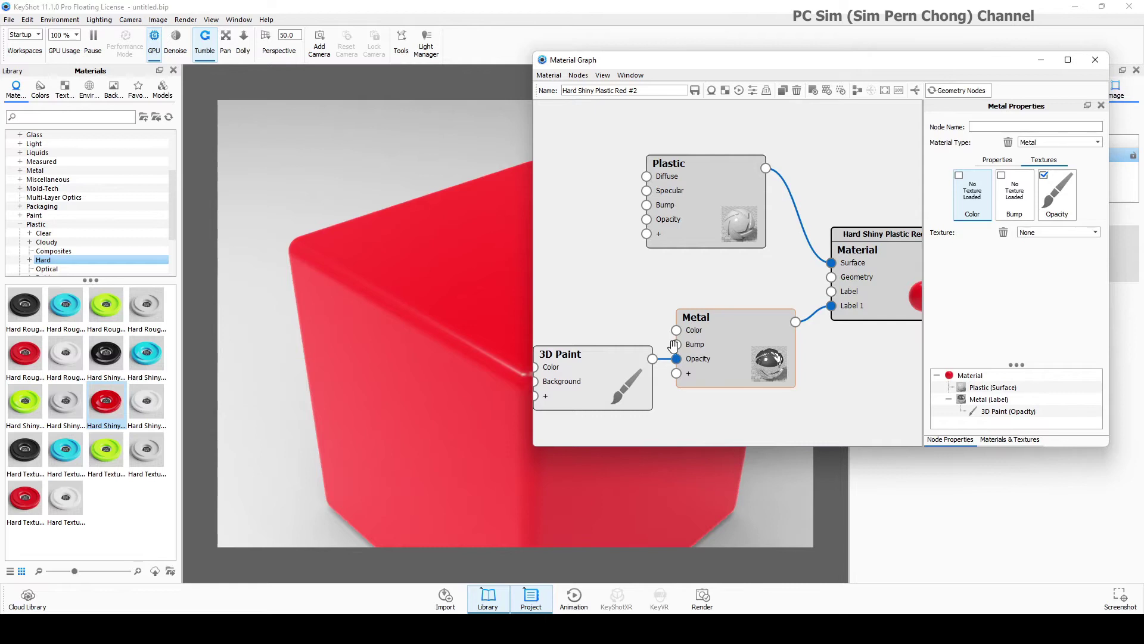
{"action": "left_click_drag", "start_coordinate": [587, 379], "coordinate": [595, 379]}
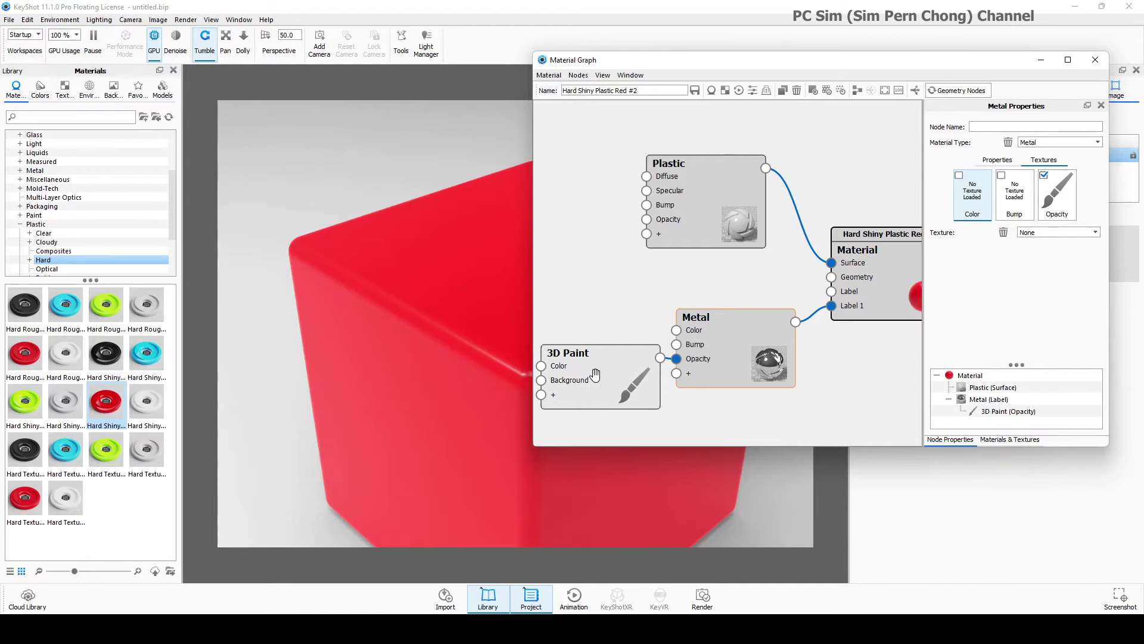
Step: Show the 3D Paint node's properties, with brush size 0.064
{"action": "left_click", "coordinate": [595, 375]}
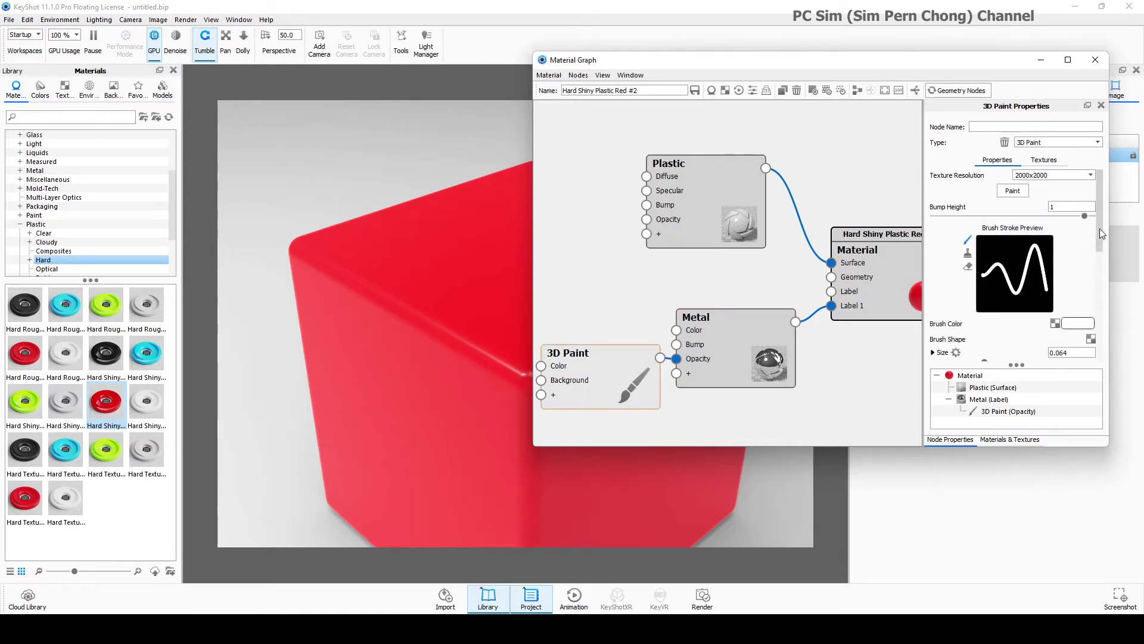
{"action": "mouse_move", "coordinate": [1100, 228]}
{"action": "left_mouse_down"}
{"action": "mouse_move", "coordinate": [1099, 248]}
{"action": "mouse_move", "coordinate": [1102, 227]}
{"action": "left_mouse_up"}
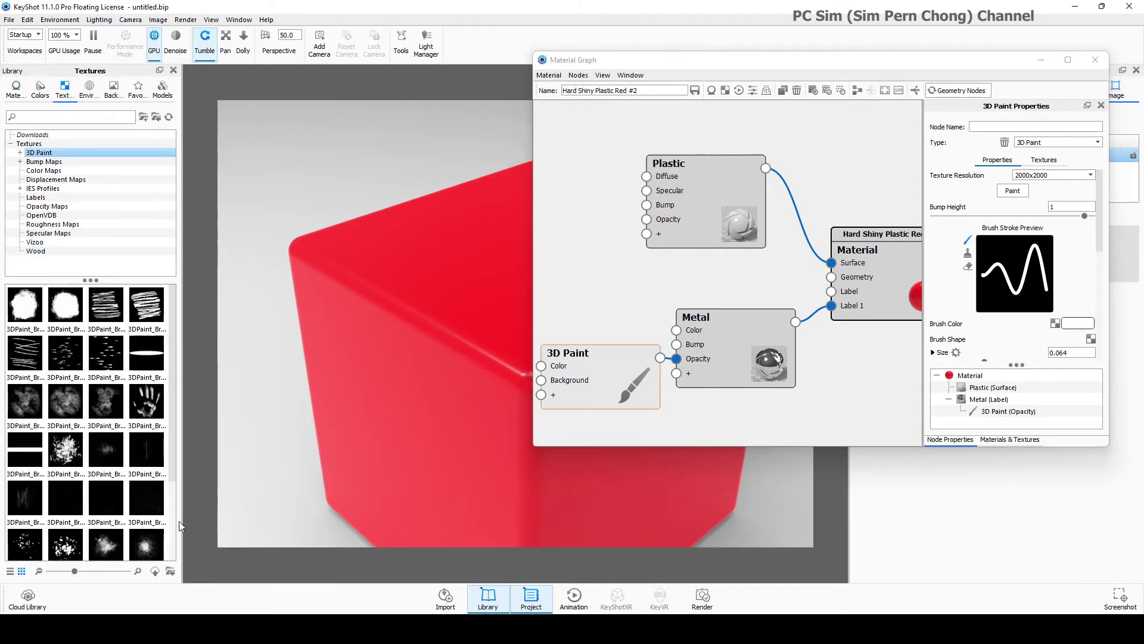
{"action": "scroll", "coordinate": [157, 512], "scroll_direction": "down", "scroll_amount": 2}
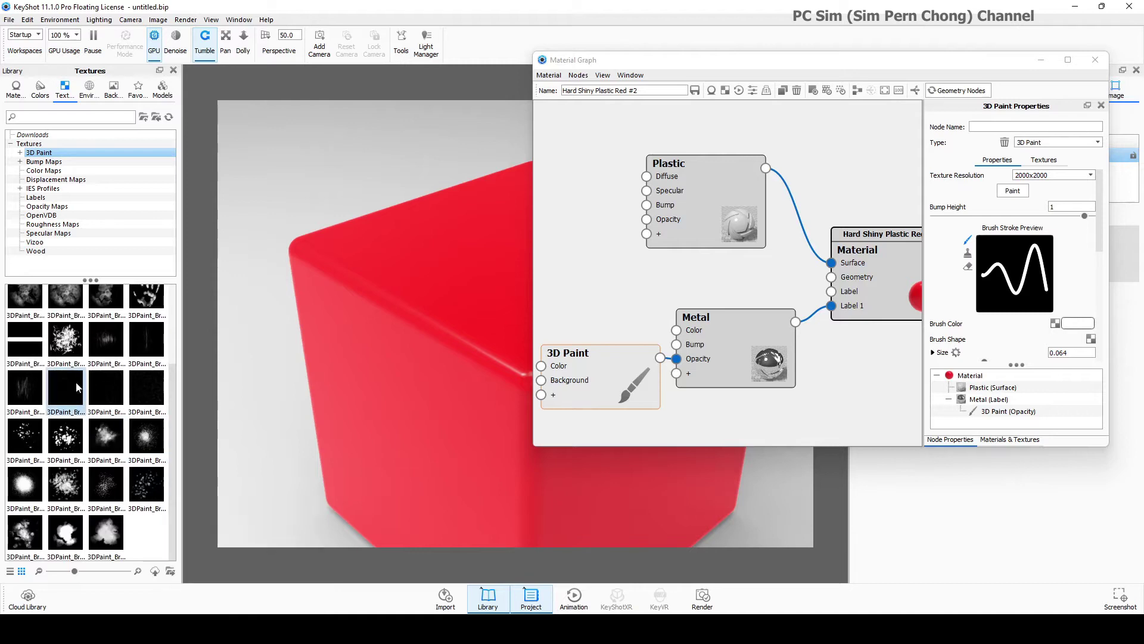
{"action": "mouse_move", "coordinate": [158, 449]}
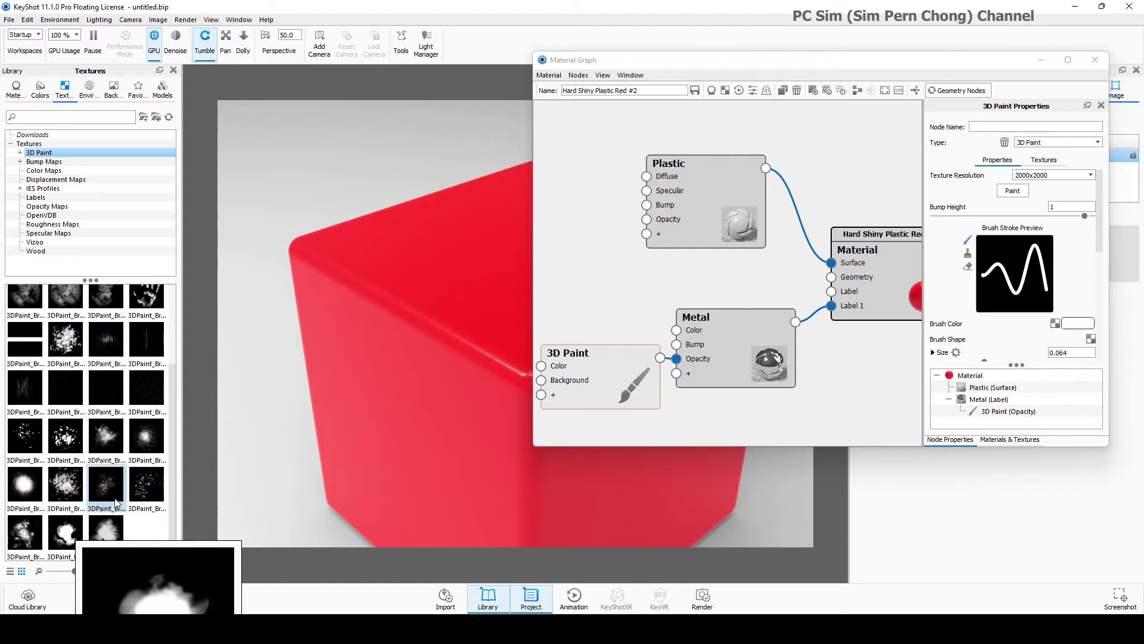
{"action": "scroll", "coordinate": [117, 503], "scroll_direction": "up", "scroll_amount": 2}
{"action": "mouse_move", "coordinate": [108, 399]}
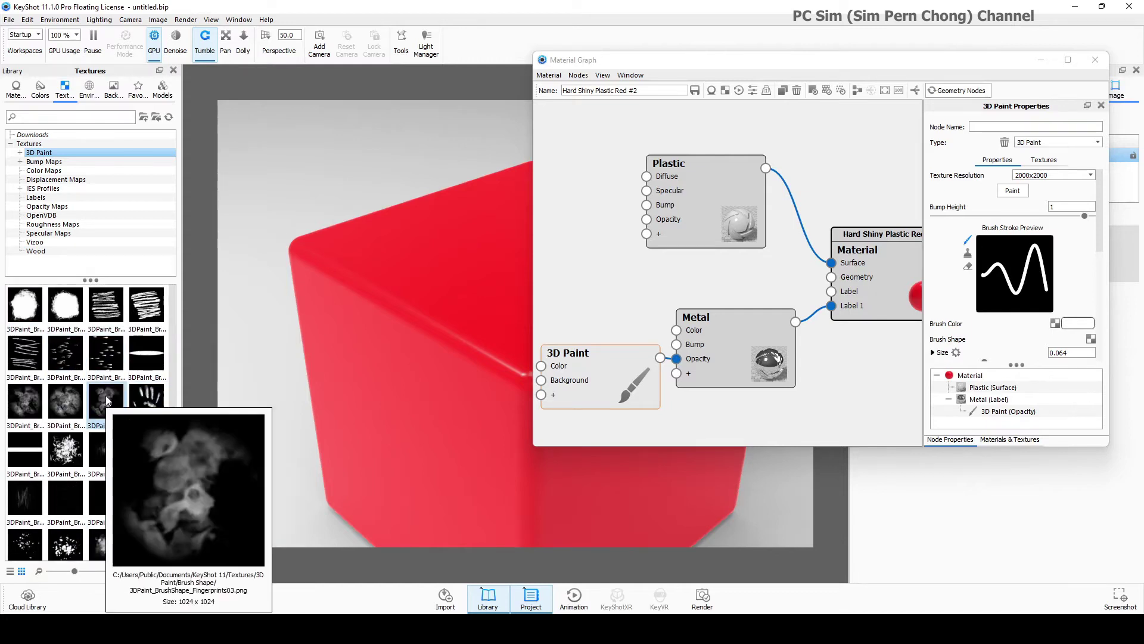
{"action": "mouse_move", "coordinate": [29, 402]}
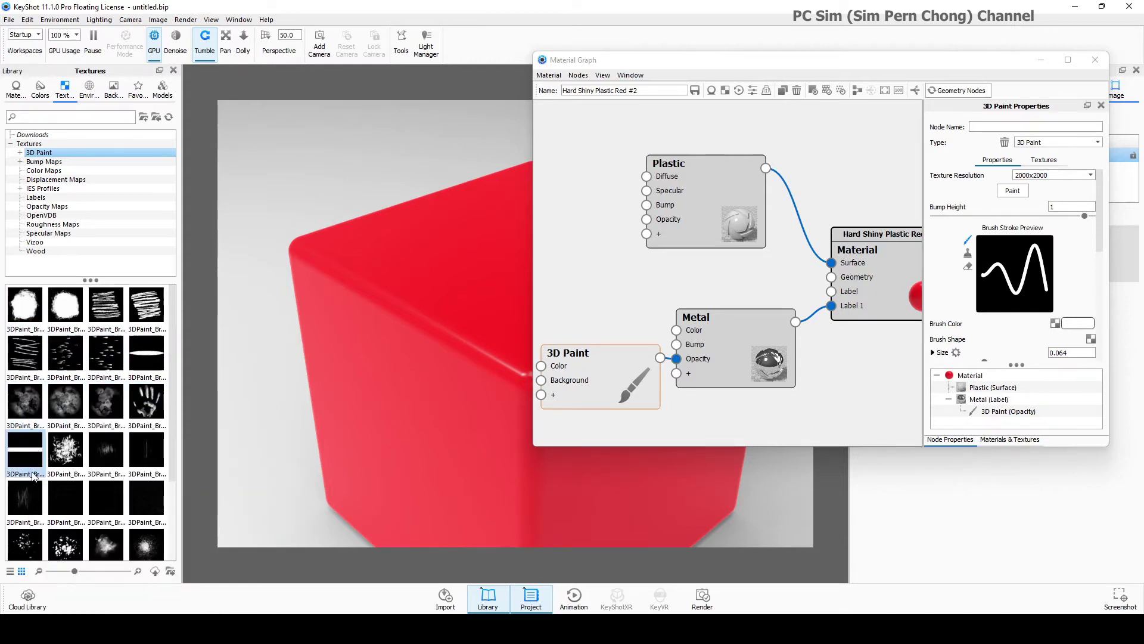
{"action": "scroll", "coordinate": [121, 530], "scroll_direction": "down", "scroll_amount": 2}
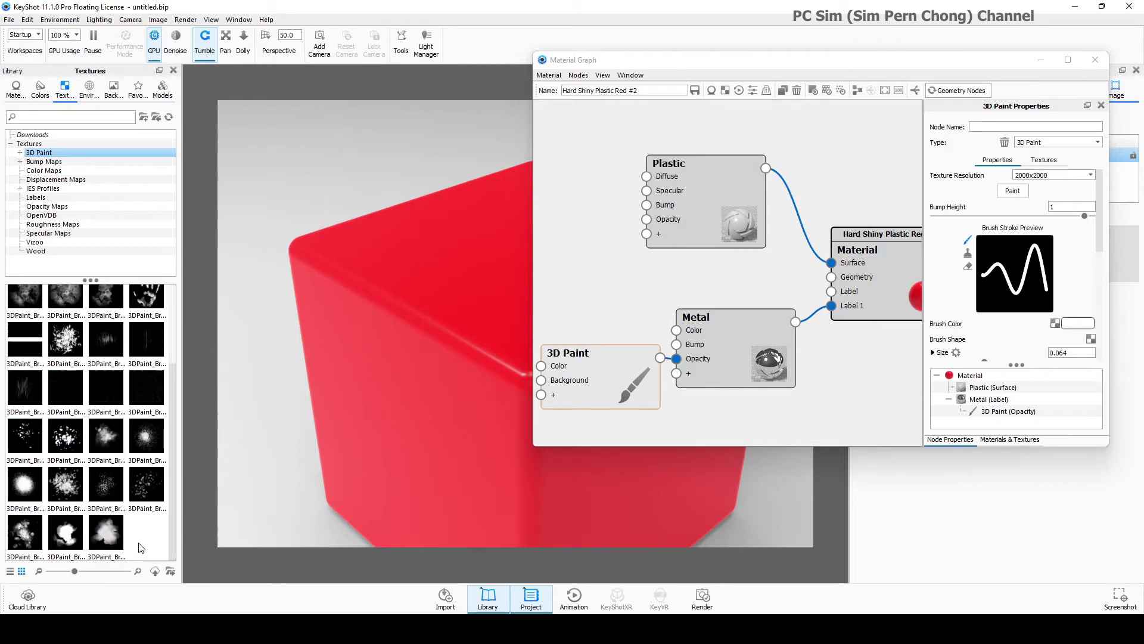
{"action": "mouse_move", "coordinate": [62, 504]}
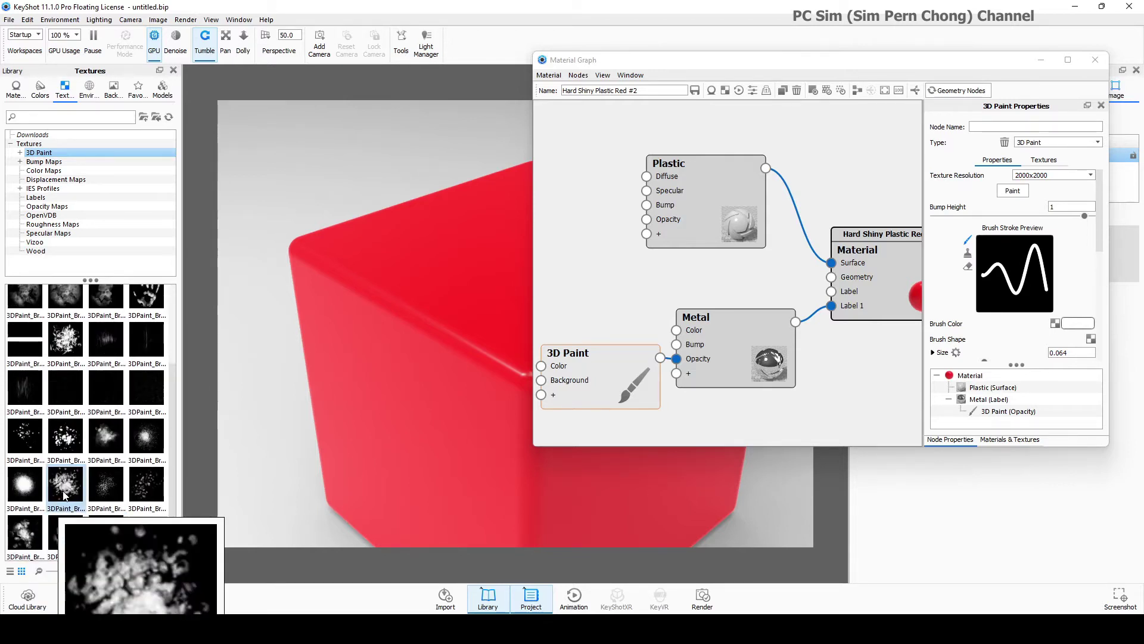
Step: Use a splotchy grunge brush shape, resize the graph window, and set brush size 0.077
{"action": "mouse_move", "coordinate": [65, 494]}
{"action": "left_mouse_down"}
{"action": "mouse_move", "coordinate": [332, 475]}
{"action": "mouse_move", "coordinate": [1086, 343]}
{"action": "mouse_move", "coordinate": [1131, 351]}
{"action": "mouse_move", "coordinate": [409, 396]}
{"action": "mouse_move", "coordinate": [560, 396]}
{"action": "mouse_move", "coordinate": [1091, 341]}
{"action": "left_mouse_up"}
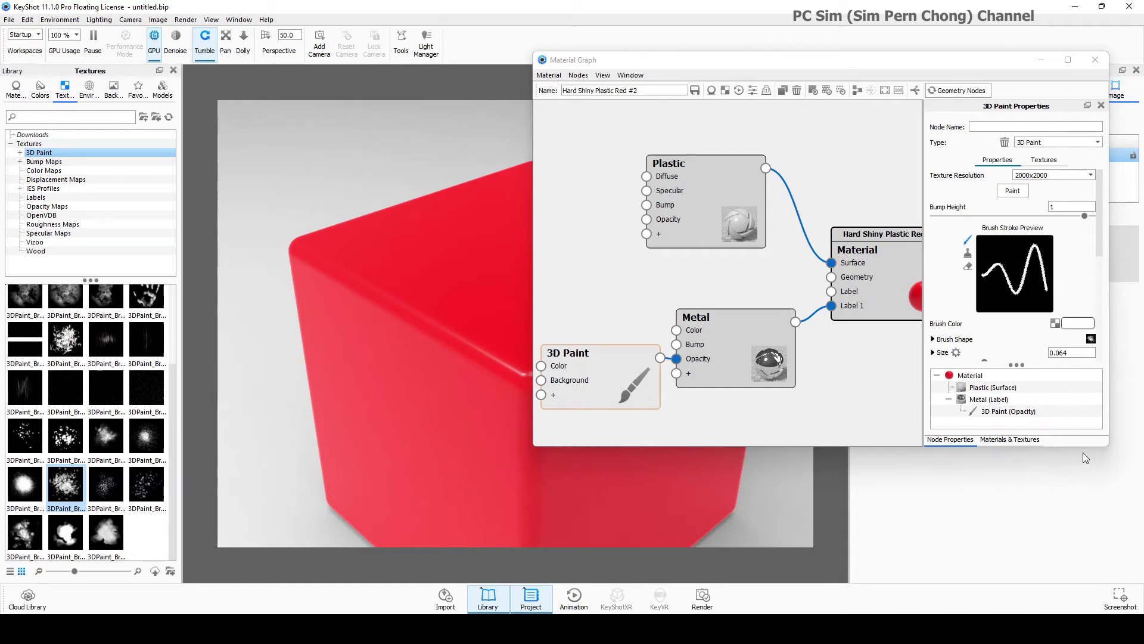
{"action": "left_click_drag", "start_coordinate": [1100, 248], "coordinate": [1102, 273]}
{"action": "left_click_drag", "start_coordinate": [1034, 447], "coordinate": [1034, 506]}
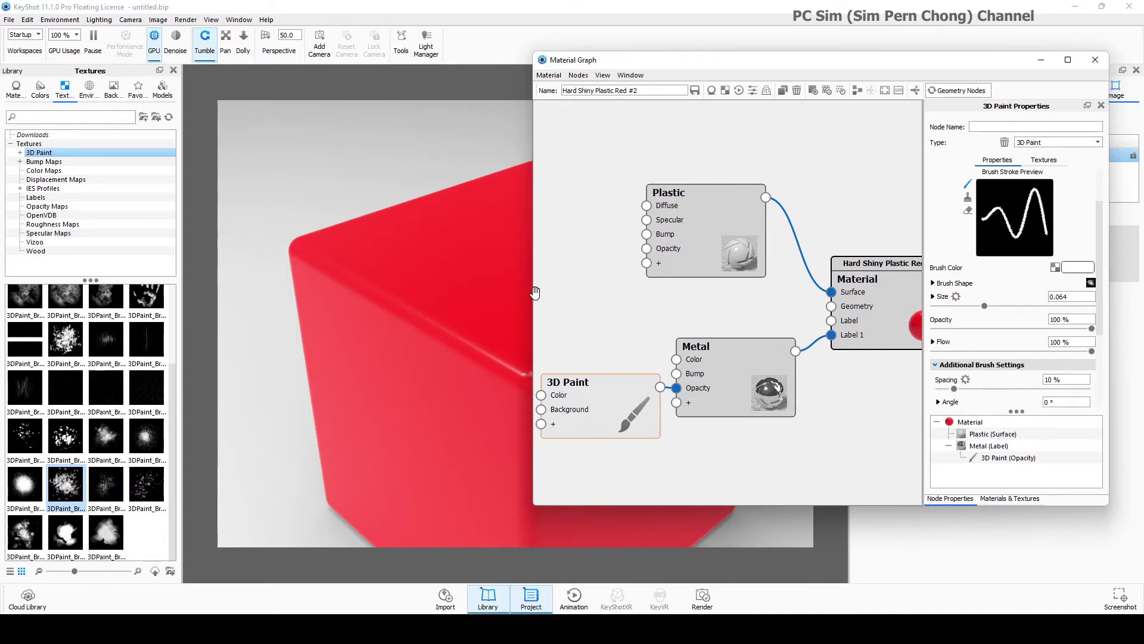
{"action": "left_click_drag", "start_coordinate": [532, 294], "coordinate": [710, 295]}
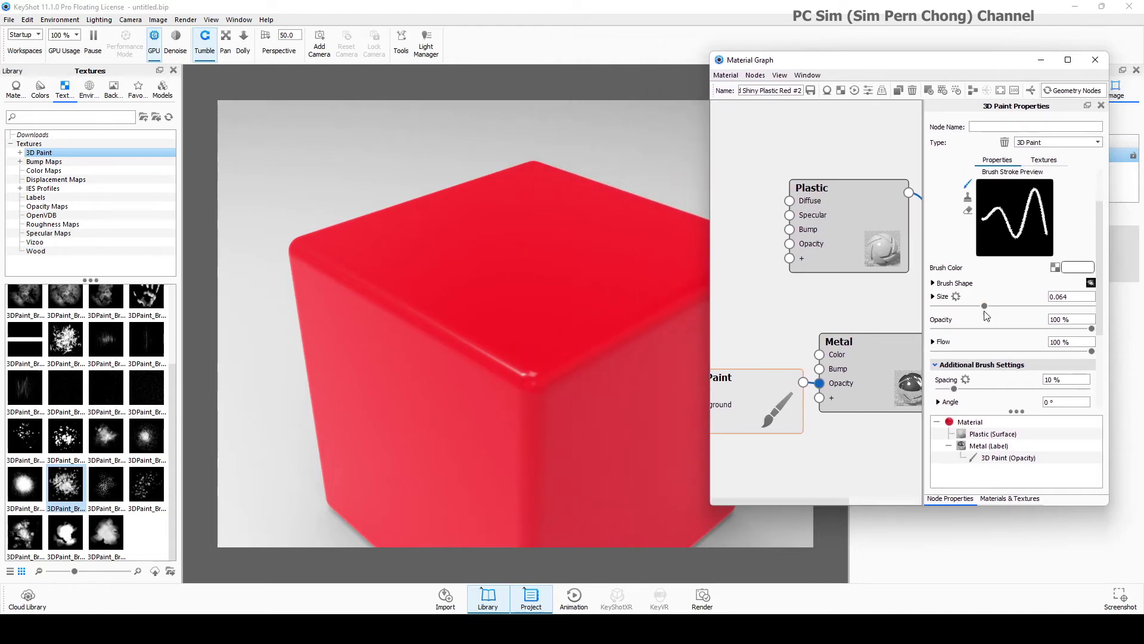
{"action": "left_click_drag", "start_coordinate": [986, 309], "coordinate": [996, 313]}
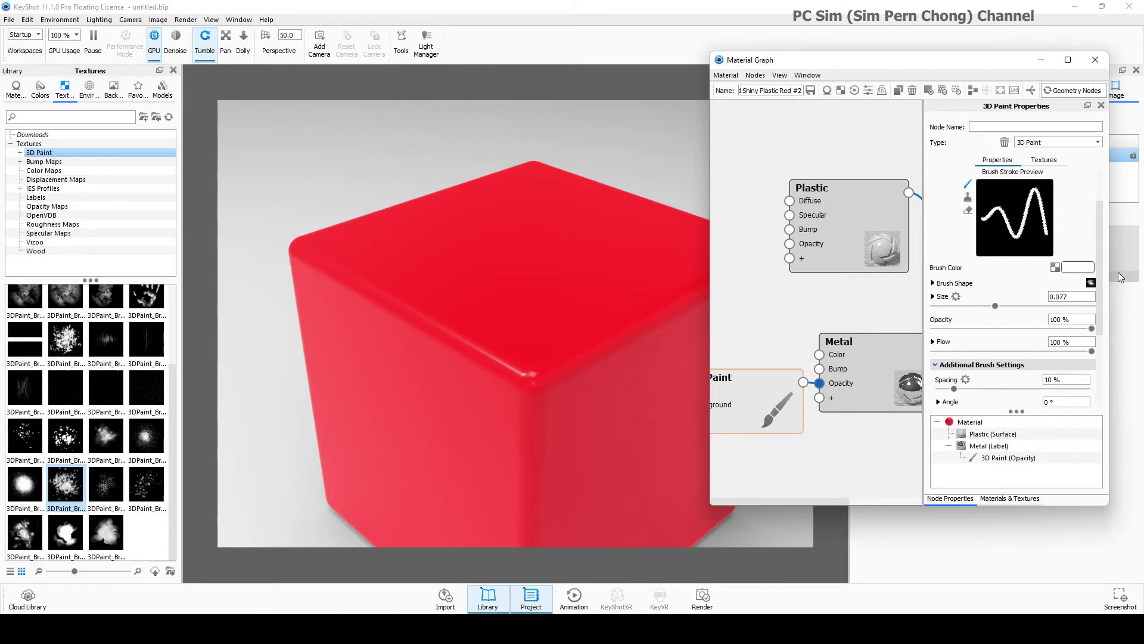
{"action": "scroll", "coordinate": [1106, 254], "scroll_direction": "up", "scroll_amount": 3}
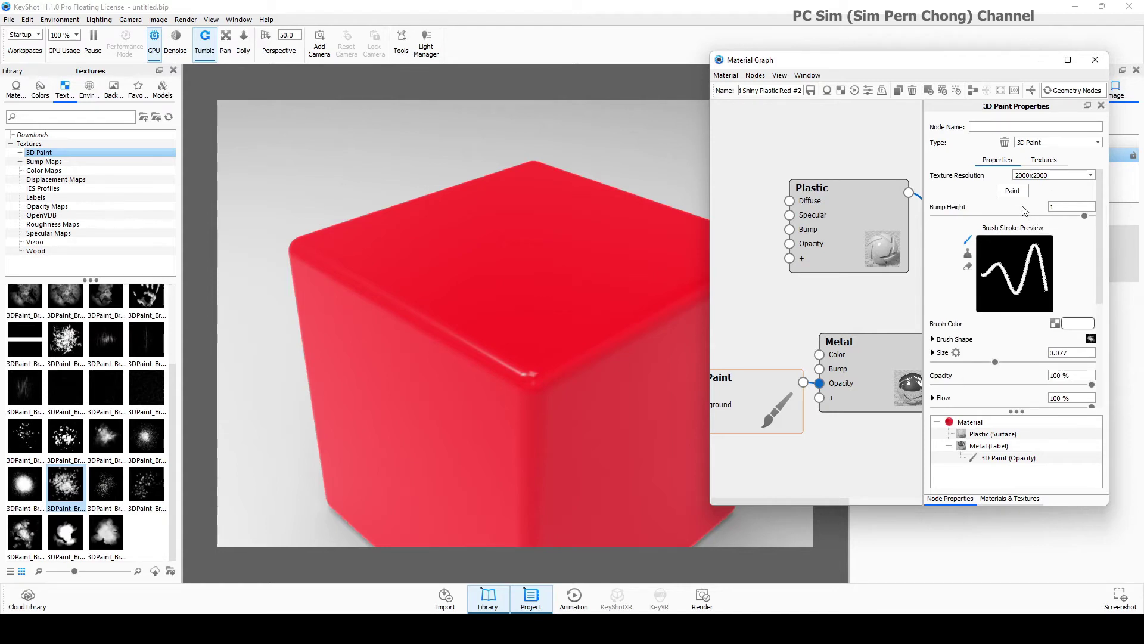
Step: Start painting and wear the red paint away at the cube's front top corner
{"action": "left_click", "coordinate": [1013, 191]}
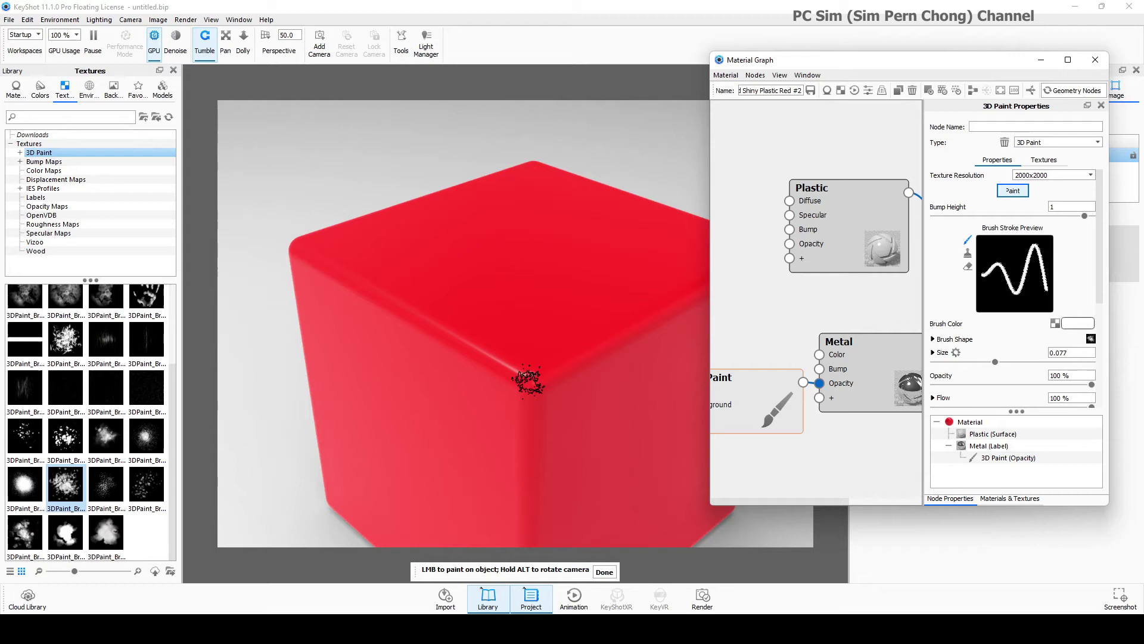
{"action": "left_click", "coordinate": [527, 376]}
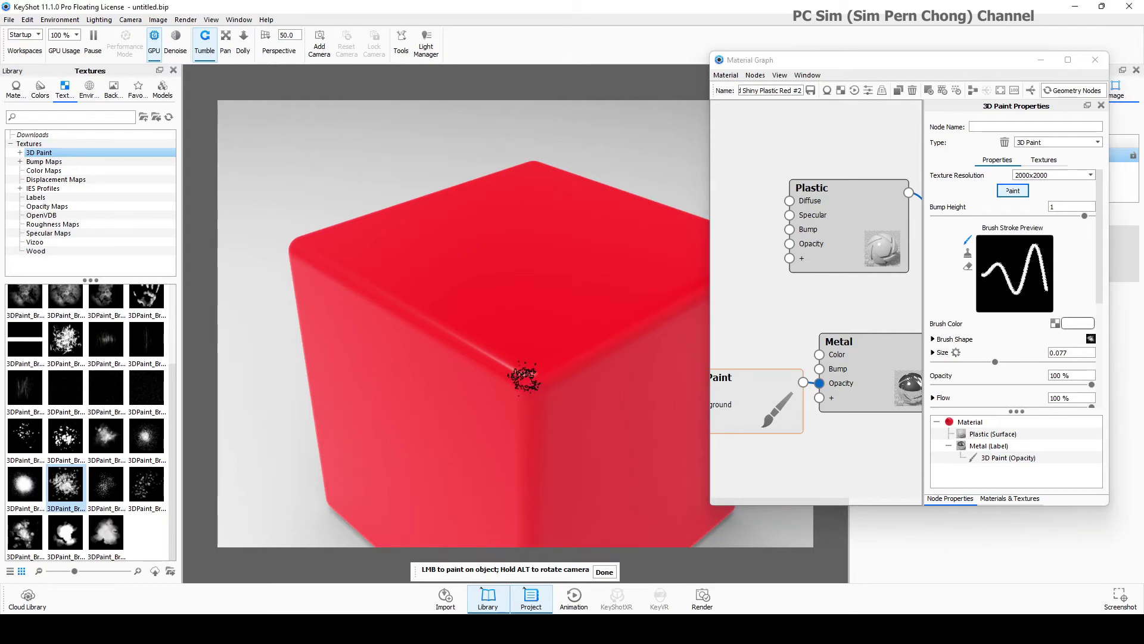
{"action": "left_click", "coordinate": [526, 380]}
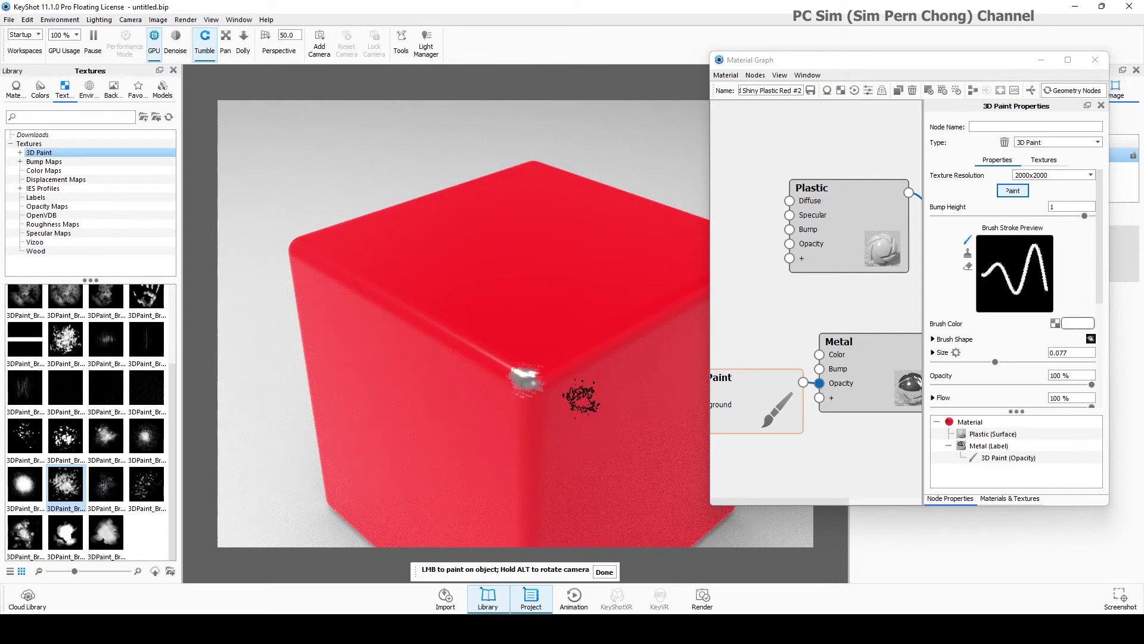
{"action": "scroll", "coordinate": [584, 399], "scroll_direction": "up", "scroll_amount": 2}
{"action": "scroll", "coordinate": [572, 424], "scroll_direction": "up", "scroll_amount": 2}
{"action": "scroll", "coordinate": [572, 420], "scroll_direction": "down", "scroll_amount": 2}
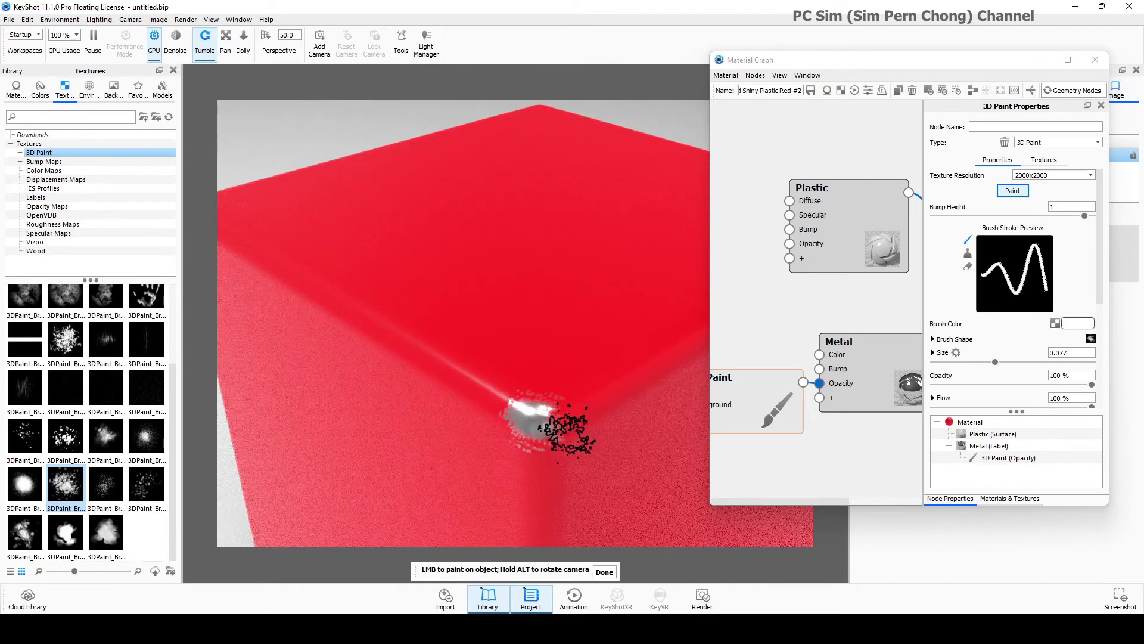
{"action": "scroll", "coordinate": [571, 416], "scroll_direction": "up", "scroll_amount": 2}
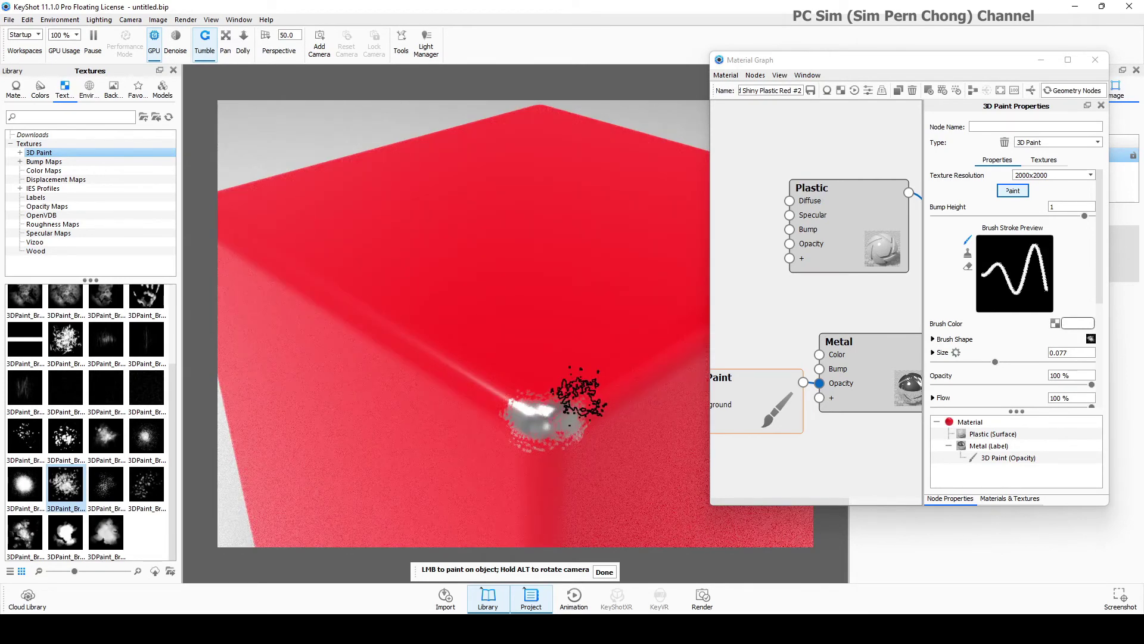
{"action": "left_click_drag", "start_coordinate": [588, 388], "coordinate": [621, 373]}
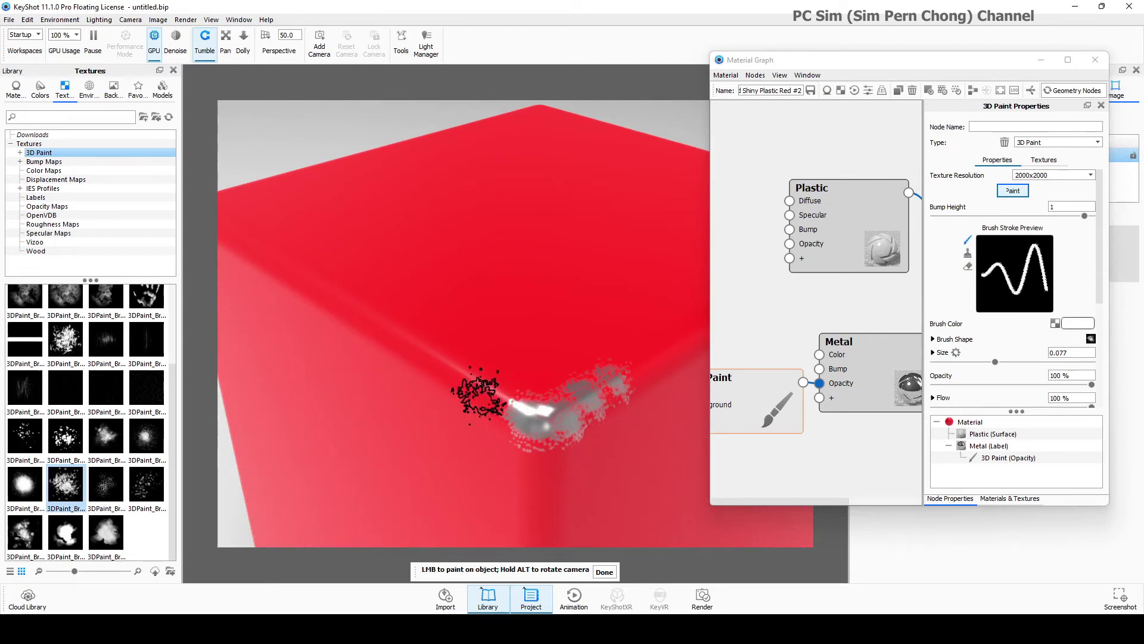
Step: Extend the metal wear along the top, left and right edges meeting at that corner
{"action": "mouse_move", "coordinate": [476, 392]}
{"action": "left_mouse_down"}
{"action": "mouse_move", "coordinate": [455, 380]}
{"action": "mouse_move", "coordinate": [497, 406]}
{"action": "mouse_move", "coordinate": [473, 383]}
{"action": "left_mouse_up"}
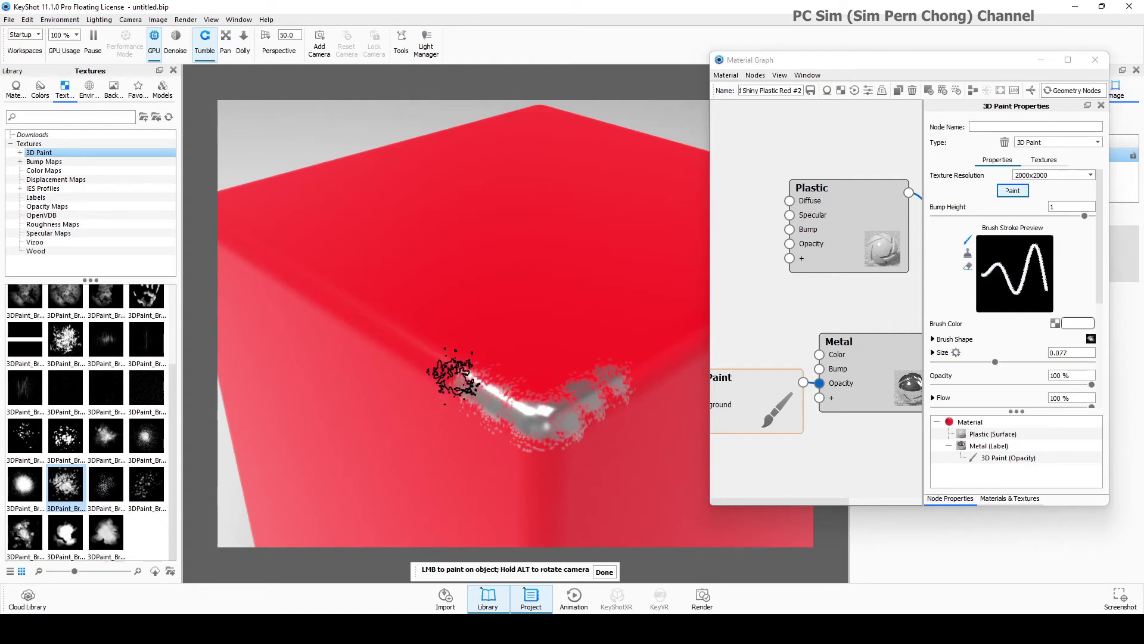
{"action": "mouse_move", "coordinate": [414, 356]}
{"action": "left_mouse_down"}
{"action": "mouse_move", "coordinate": [457, 380]}
{"action": "mouse_move", "coordinate": [384, 336]}
{"action": "mouse_move", "coordinate": [553, 454]}
{"action": "mouse_move", "coordinate": [544, 435]}
{"action": "mouse_move", "coordinate": [543, 489]}
{"action": "left_mouse_up"}
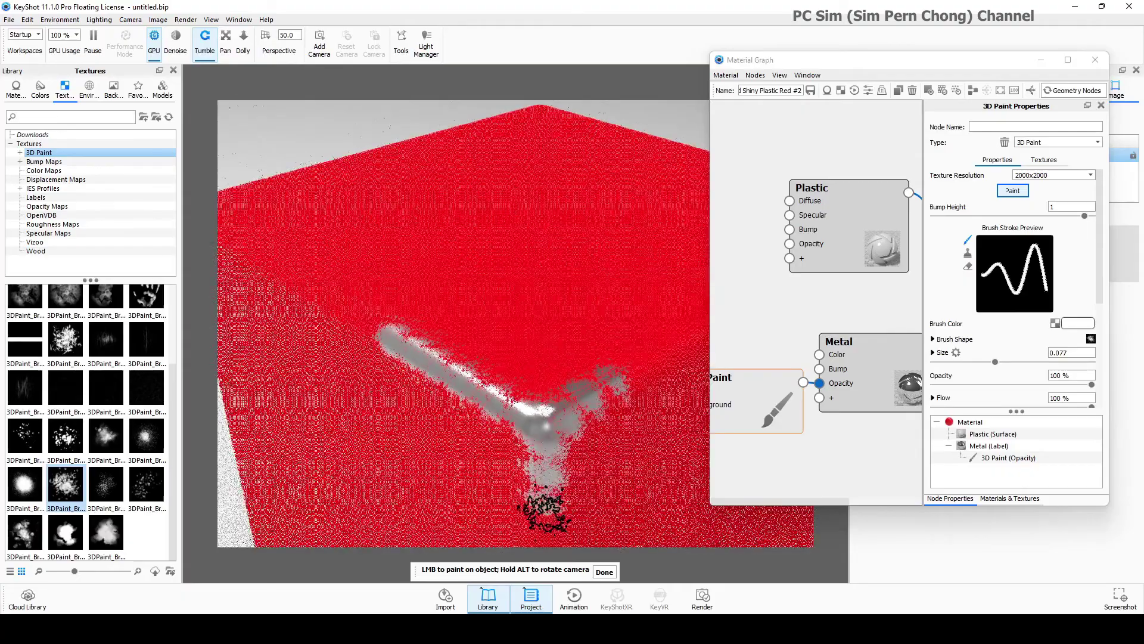
{"action": "scroll", "coordinate": [599, 476], "scroll_direction": "up", "scroll_amount": 2}
{"action": "scroll", "coordinate": [599, 476], "scroll_direction": "down", "scroll_amount": 3}
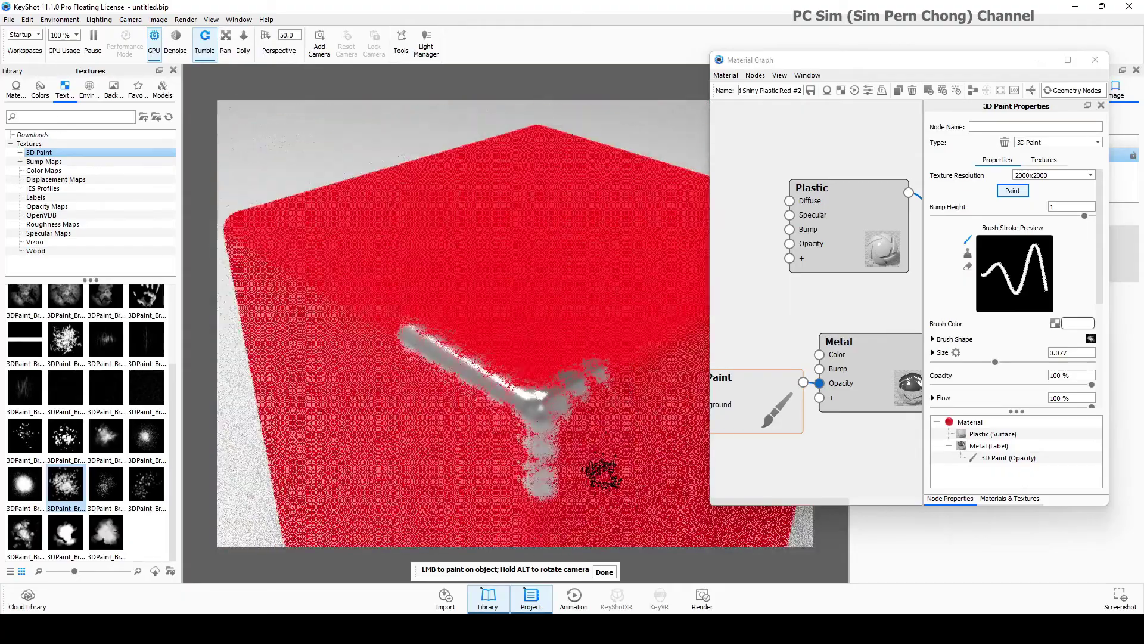
{"action": "mouse_move", "coordinate": [632, 349]}
{"action": "left_mouse_down"}
{"action": "mouse_move", "coordinate": [567, 389]}
{"action": "mouse_move", "coordinate": [619, 364]}
{"action": "left_mouse_up"}
{"action": "mouse_move", "coordinate": [557, 507]}
{"action": "left_mouse_down", "text": "alt"}
{"action": "mouse_move", "coordinate": [575, 473]}
{"action": "mouse_move", "coordinate": [537, 470]}
{"action": "mouse_move", "coordinate": [539, 485]}
{"action": "mouse_move", "coordinate": [560, 408]}
{"action": "left_mouse_up", "text": "alt"}
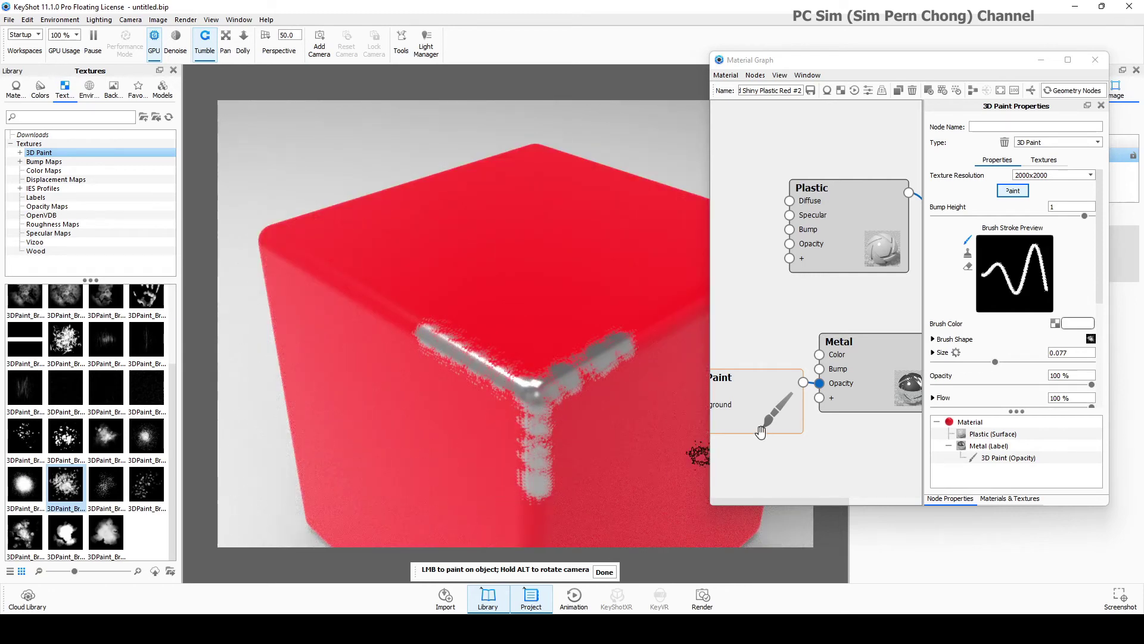
Step: Switch to the eraser at 75.4% opacity and erase parts of the edge wear
{"action": "left_click", "coordinate": [968, 267]}
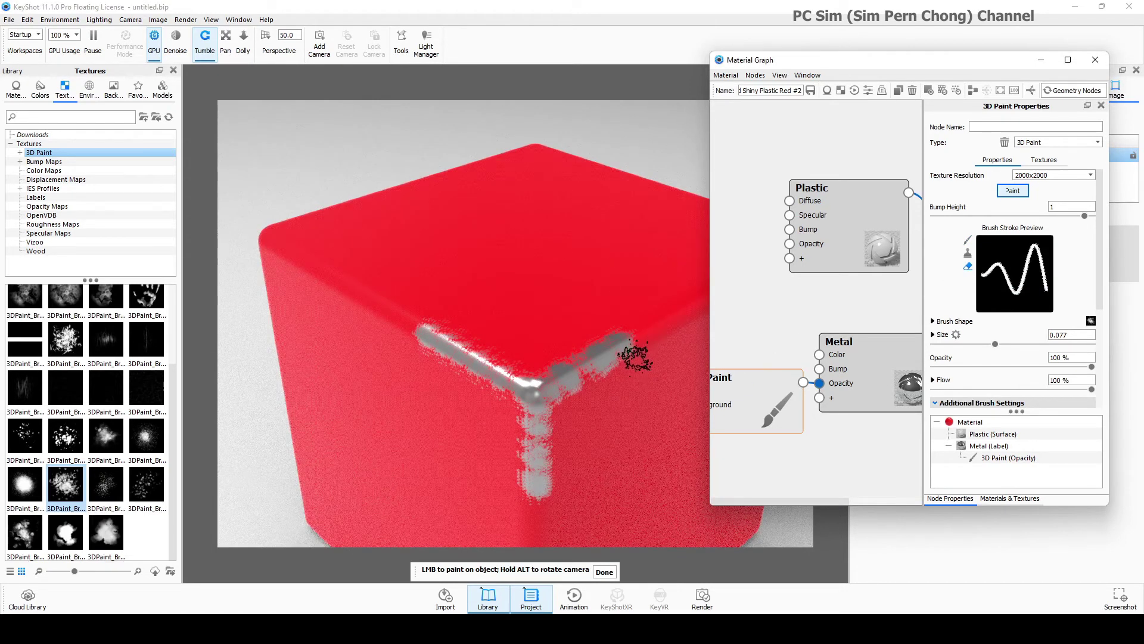
{"action": "mouse_move", "coordinate": [554, 401]}
{"action": "left_mouse_down"}
{"action": "mouse_move", "coordinate": [554, 495]}
{"action": "mouse_move", "coordinate": [527, 490]}
{"action": "mouse_move", "coordinate": [506, 414]}
{"action": "mouse_move", "coordinate": [517, 498]}
{"action": "mouse_move", "coordinate": [524, 472]}
{"action": "left_mouse_up"}
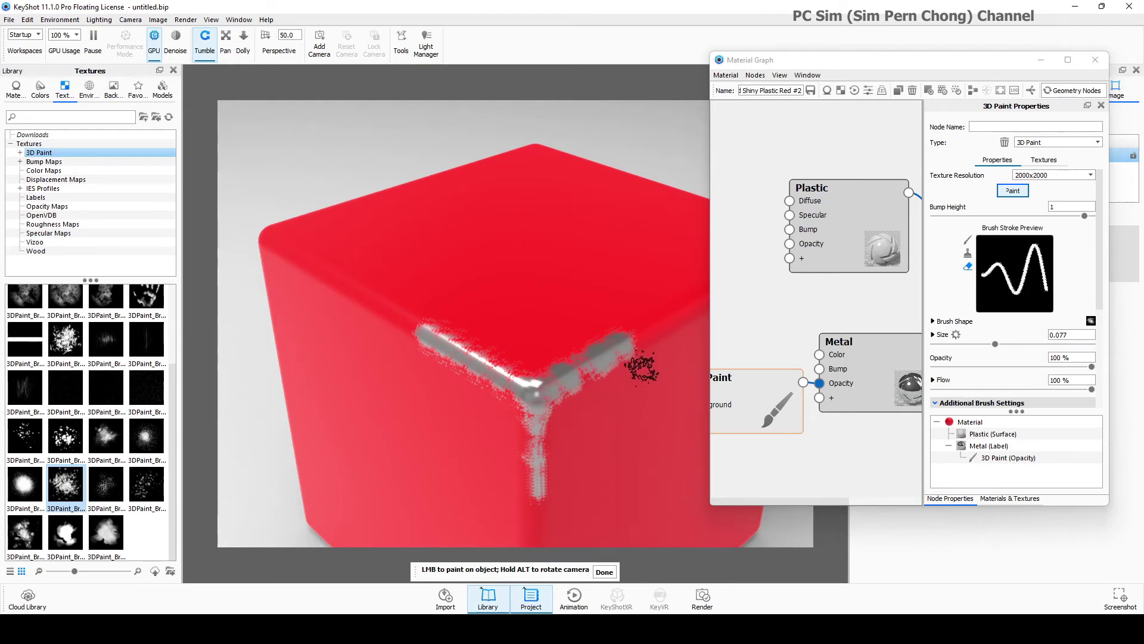
{"action": "left_click", "coordinate": [1092, 368]}
{"action": "left_click_drag", "start_coordinate": [1086, 370], "coordinate": [1071, 370]}
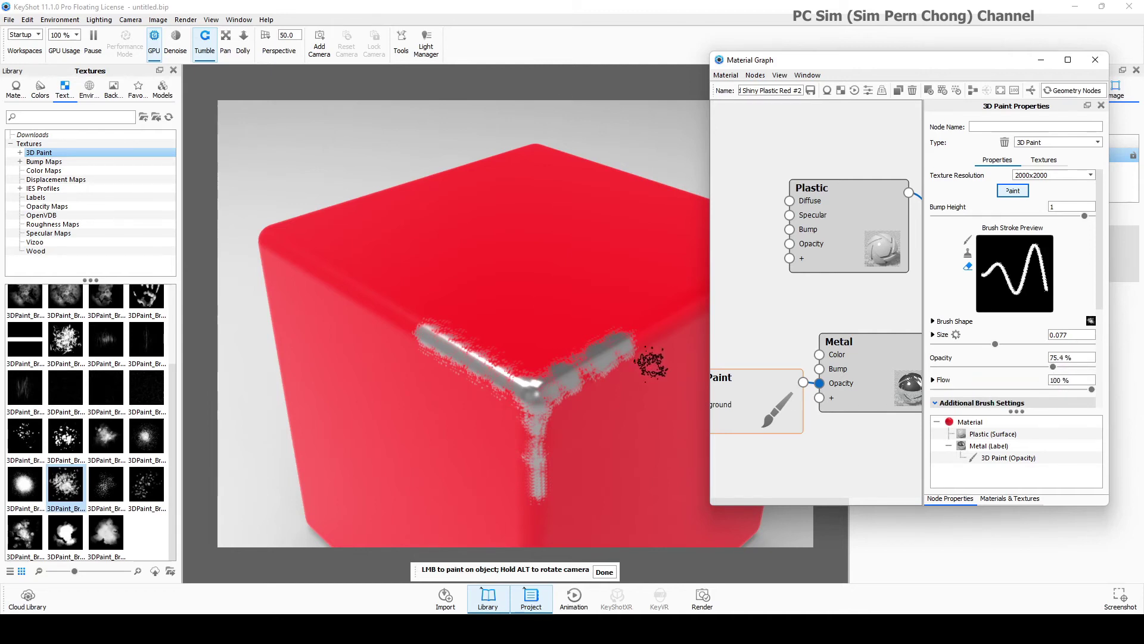
{"action": "mouse_move", "coordinate": [643, 356]}
{"action": "left_mouse_down"}
{"action": "mouse_move", "coordinate": [608, 360]}
{"action": "mouse_move", "coordinate": [581, 385]}
{"action": "mouse_move", "coordinate": [607, 373]}
{"action": "mouse_move", "coordinate": [600, 383]}
{"action": "left_mouse_up"}
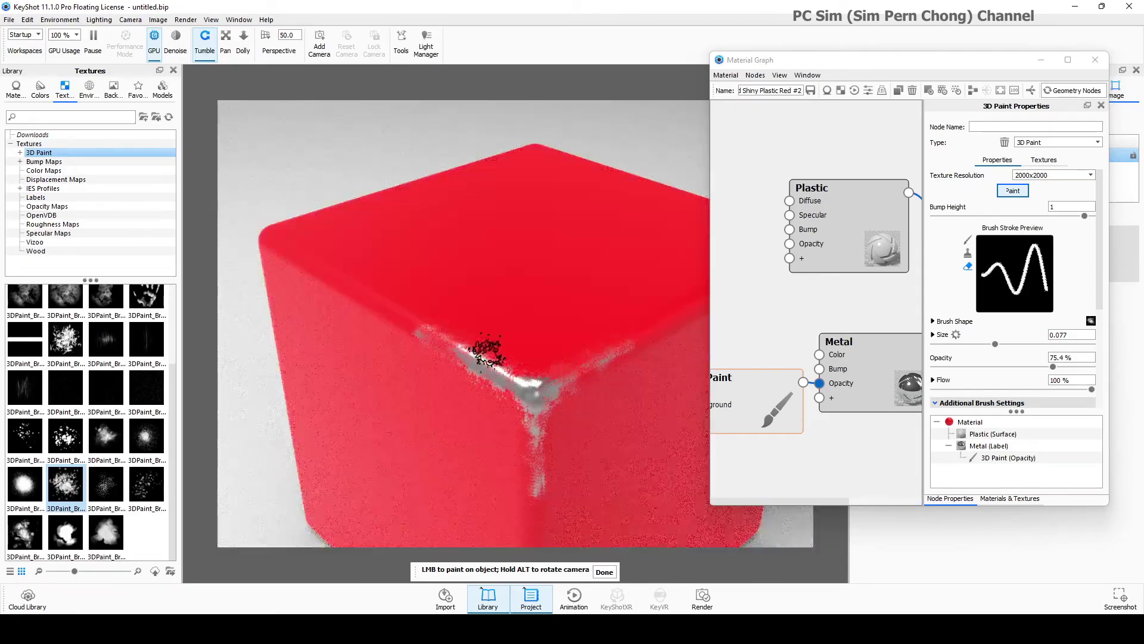
Step: Erase wear toward the left edge and lower faces, then touch up the corner patch
{"action": "mouse_move", "coordinate": [487, 352]}
{"action": "left_mouse_down"}
{"action": "mouse_move", "coordinate": [496, 394]}
{"action": "mouse_move", "coordinate": [394, 328]}
{"action": "left_mouse_up"}
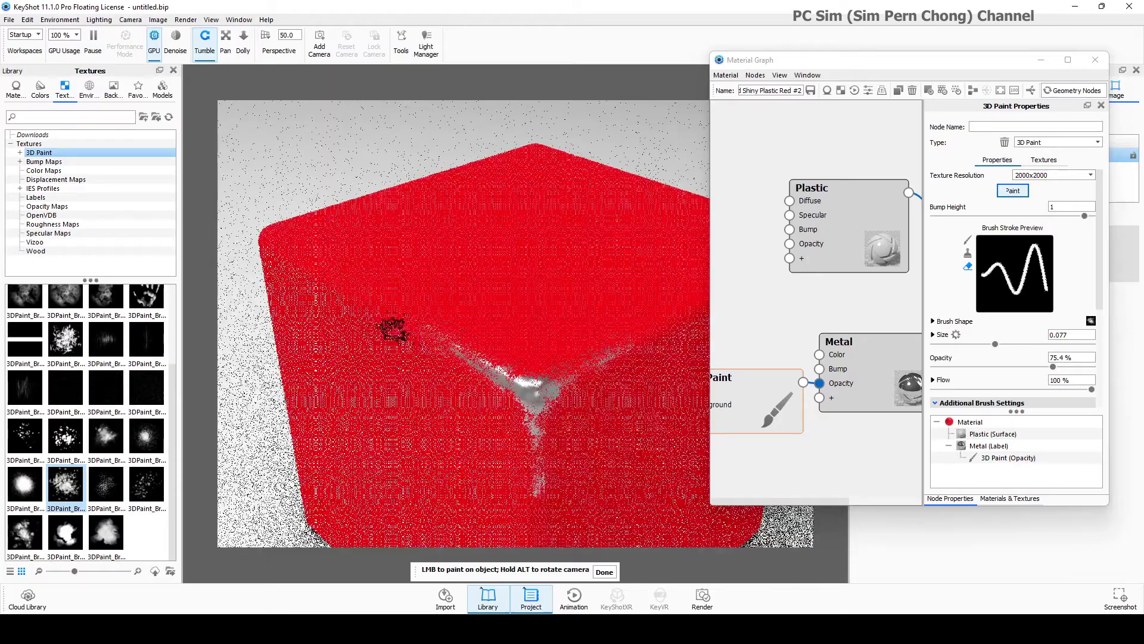
{"action": "left_click_drag", "start_coordinate": [690, 440], "coordinate": [630, 442]}
{"action": "scroll", "coordinate": [540, 357], "scroll_direction": "up", "scroll_amount": 5}
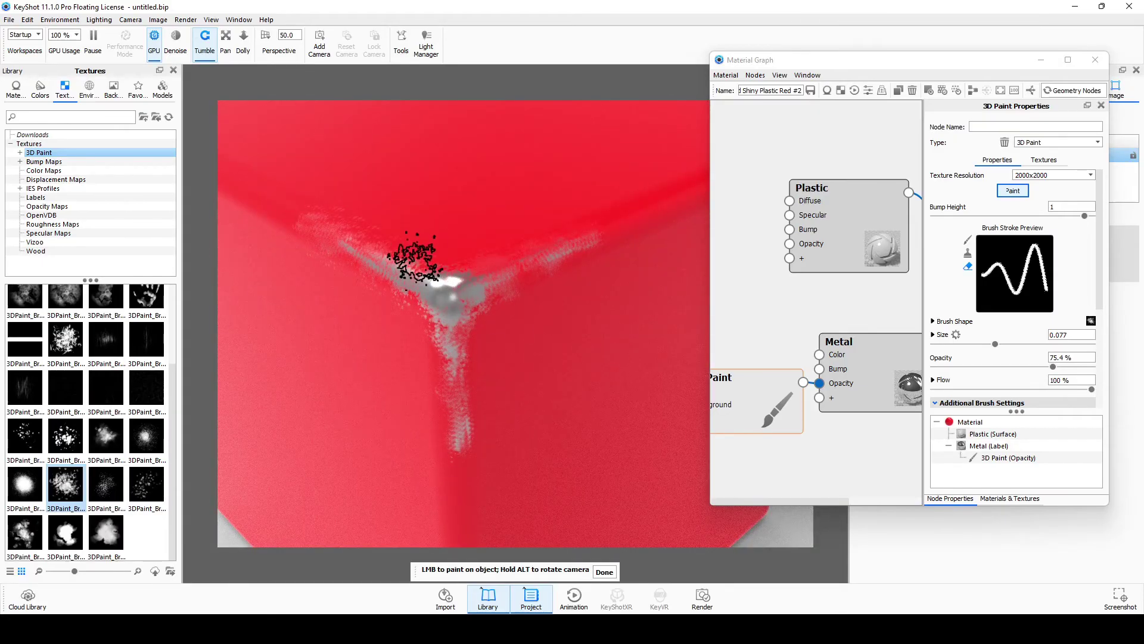
{"action": "left_click", "coordinate": [382, 244]}
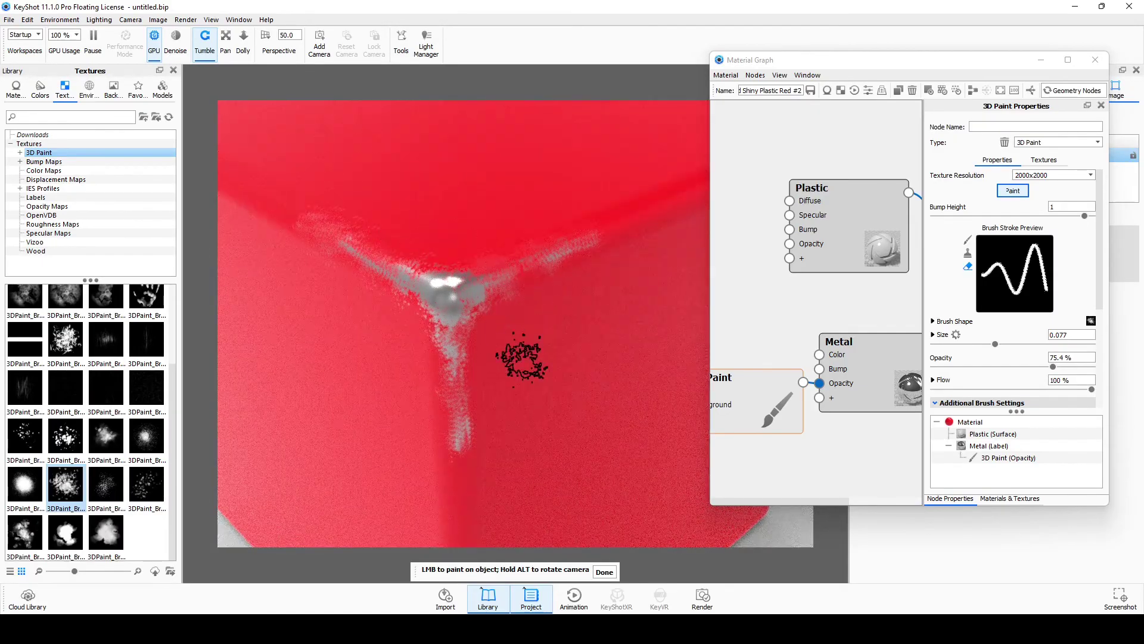
{"action": "scroll", "coordinate": [521, 357], "scroll_direction": "down", "scroll_amount": 5}
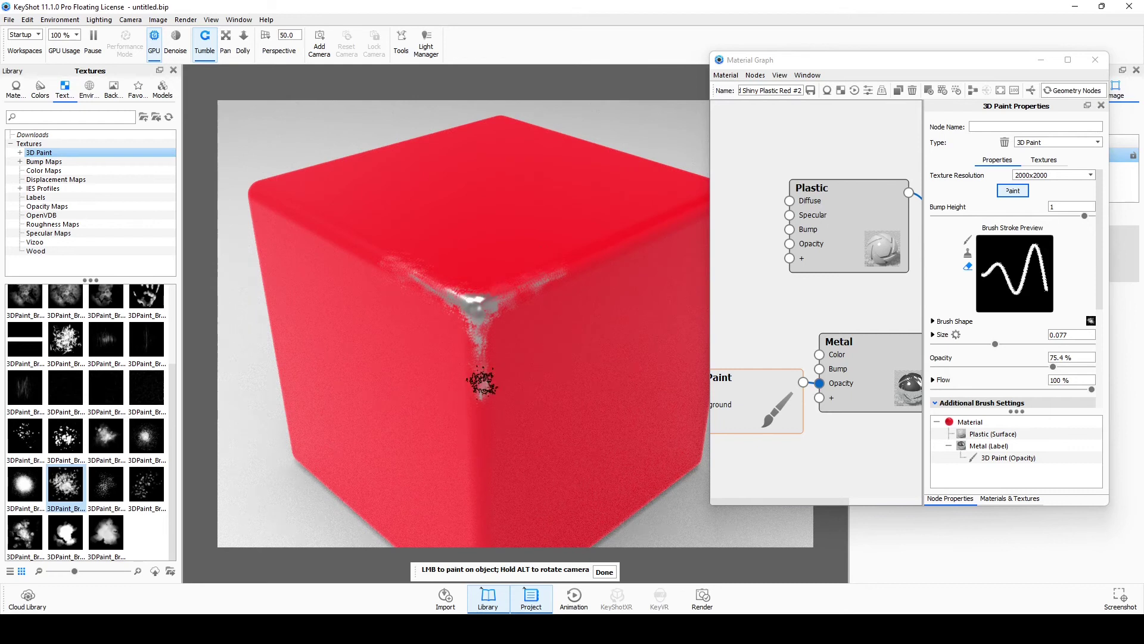
Step: Exit 3D paint mode, keeping the metal wear on the top corner edges, and nudge the 3D Paint node
{"action": "left_click", "coordinate": [605, 573]}
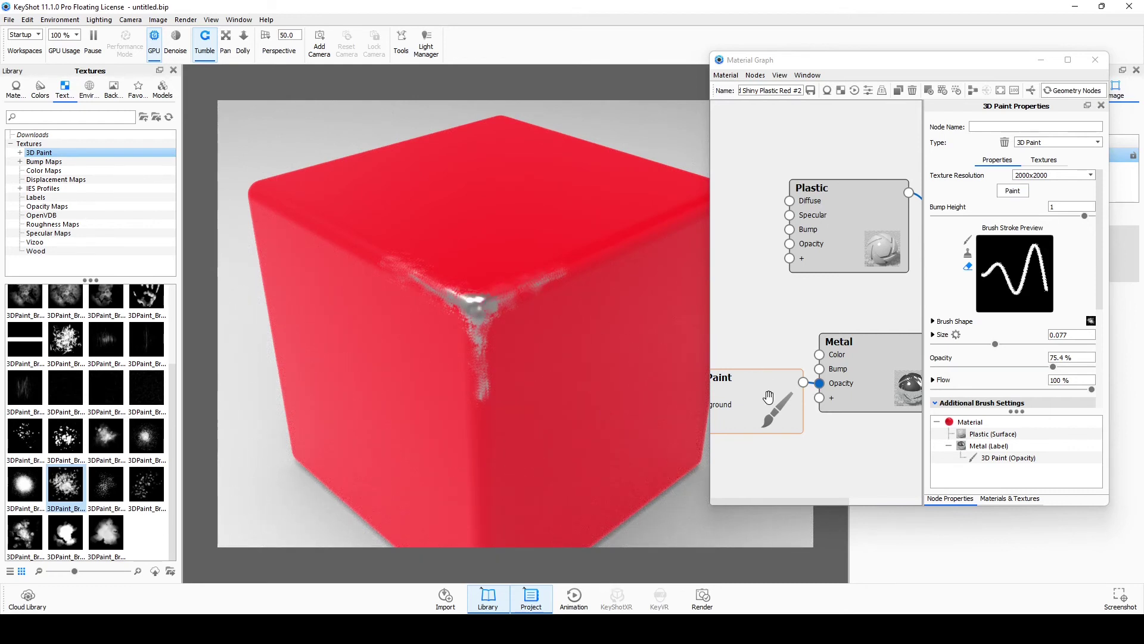
{"action": "left_click_drag", "start_coordinate": [769, 397], "coordinate": [769, 395]}
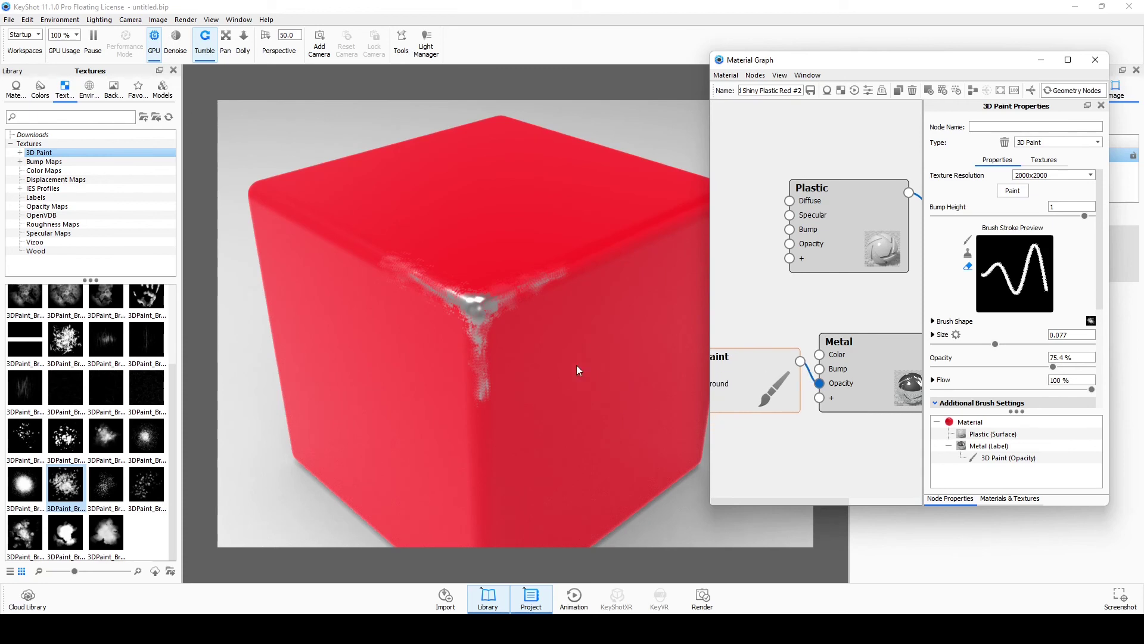